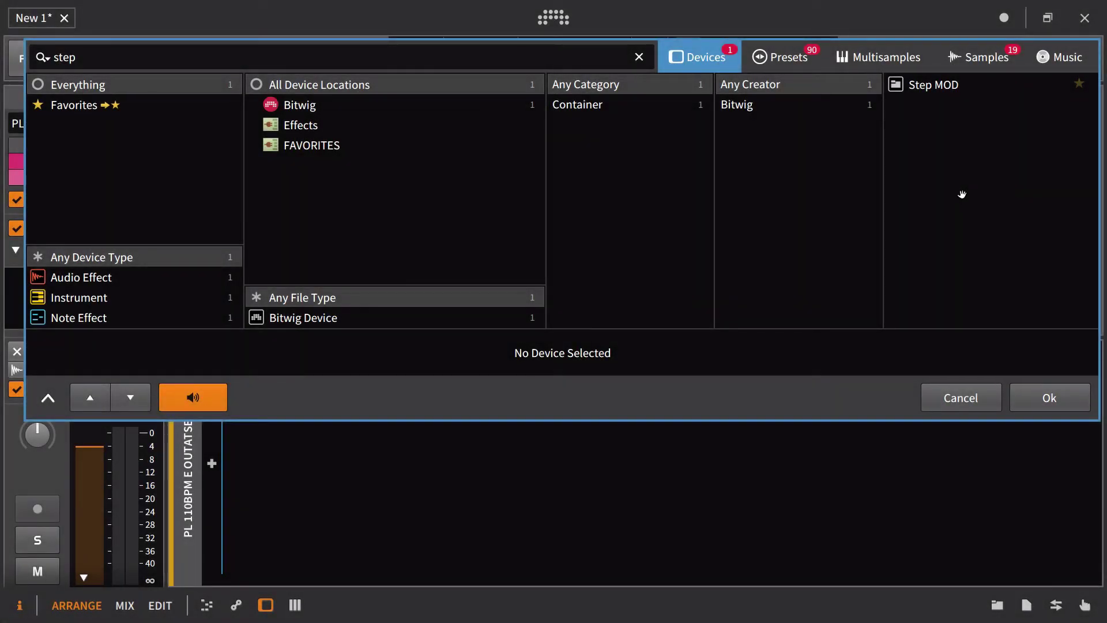
Insert Step MOD from the 'step' search results into the pad track's chain.
click(939, 86)
click(1049, 398)
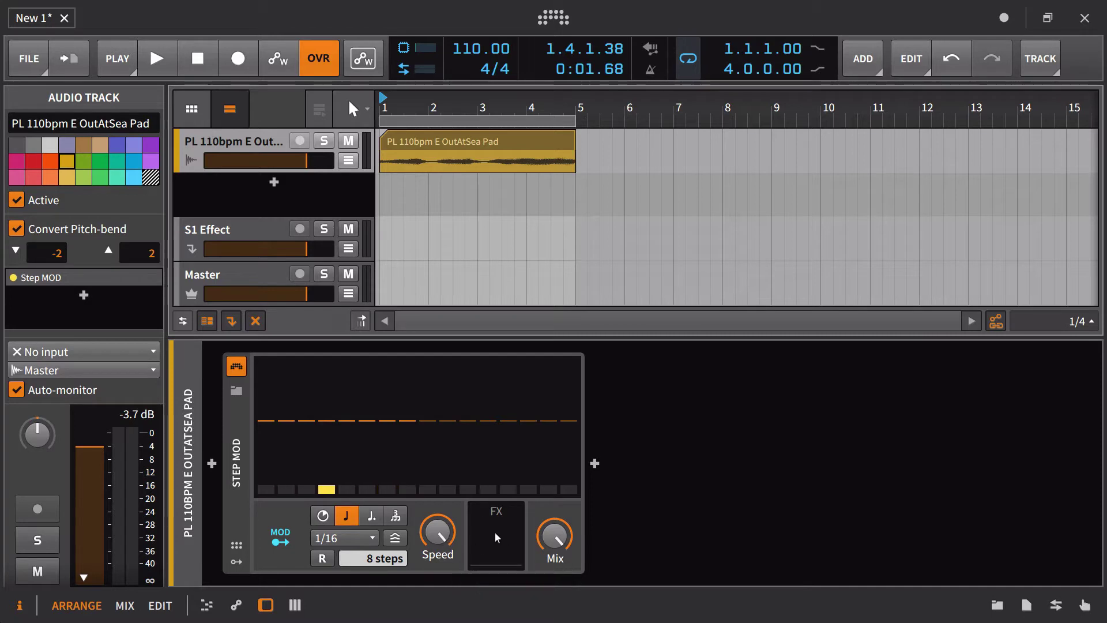
drag(488, 538, 581, 491)
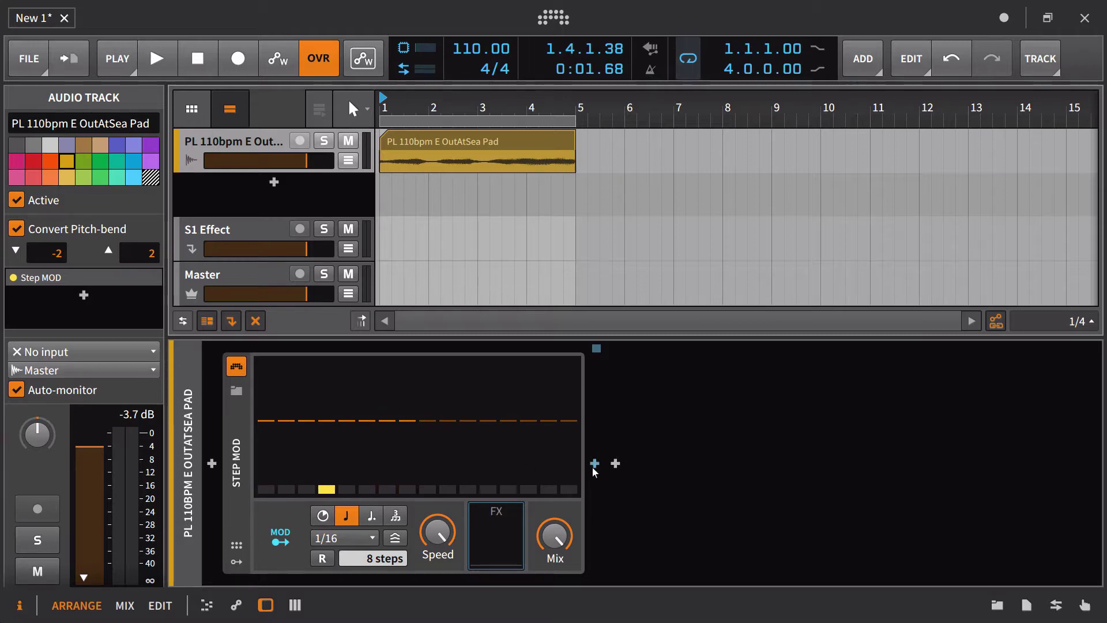
Insert a Rotary effect after Step MOD.
click(594, 467)
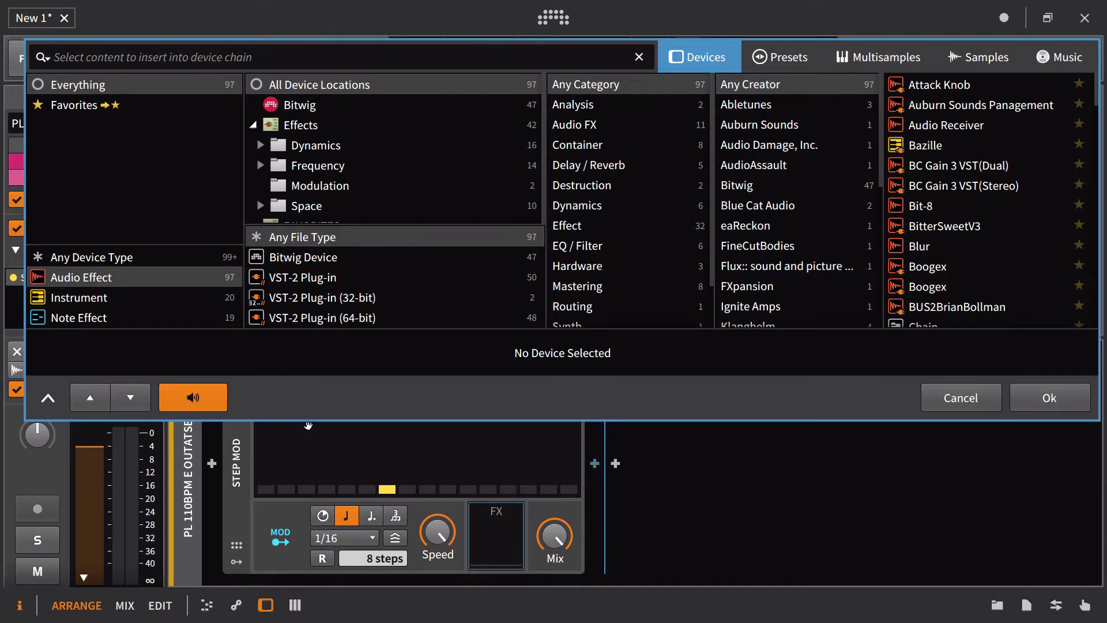
text(ro)
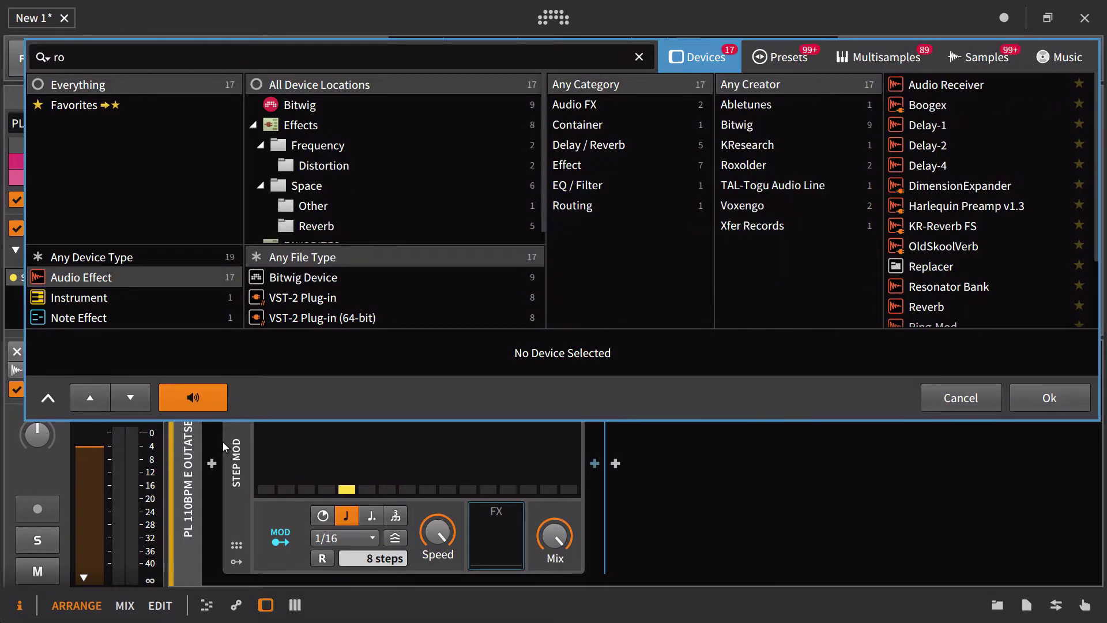
text(t)
click(957, 87)
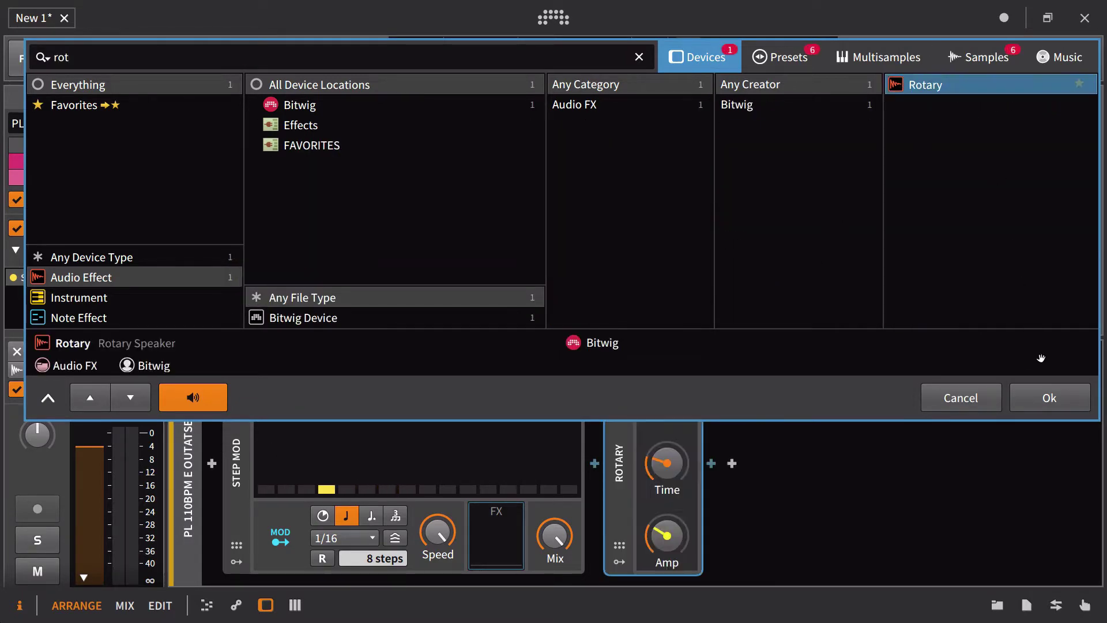
click(1045, 396)
Insert a Tool device after Rotary.
click(713, 464)
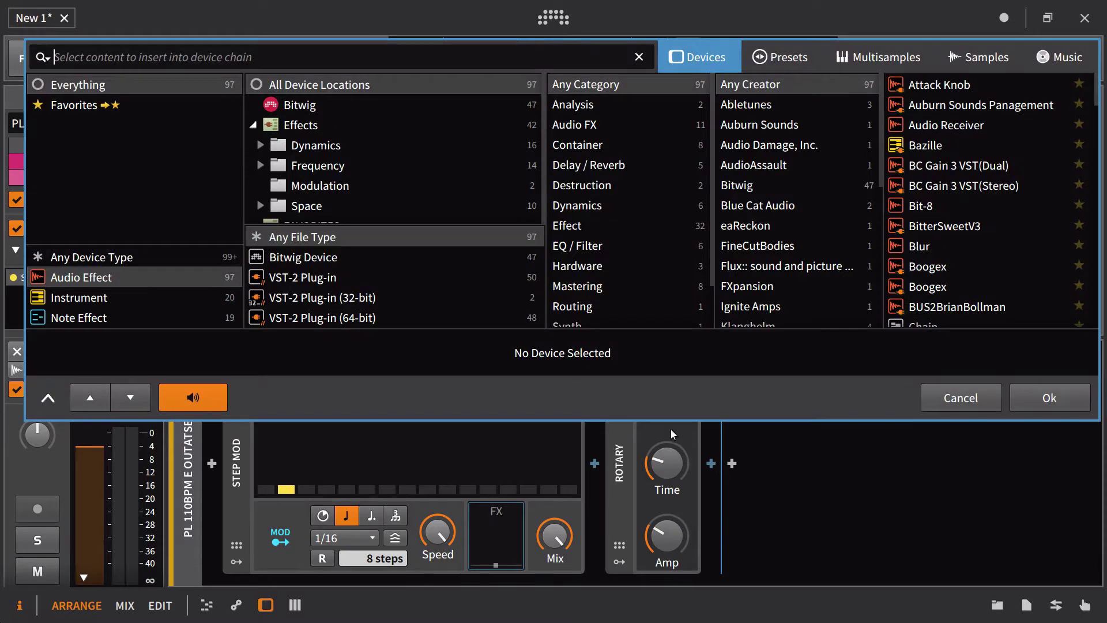
text(tool)
click(917, 85)
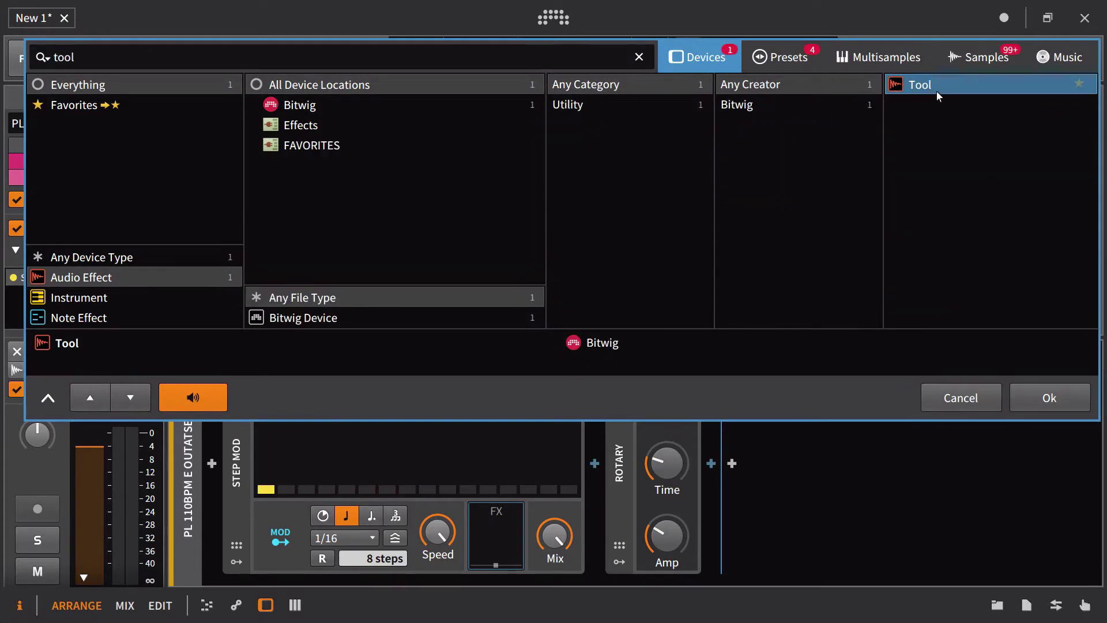
click(1047, 397)
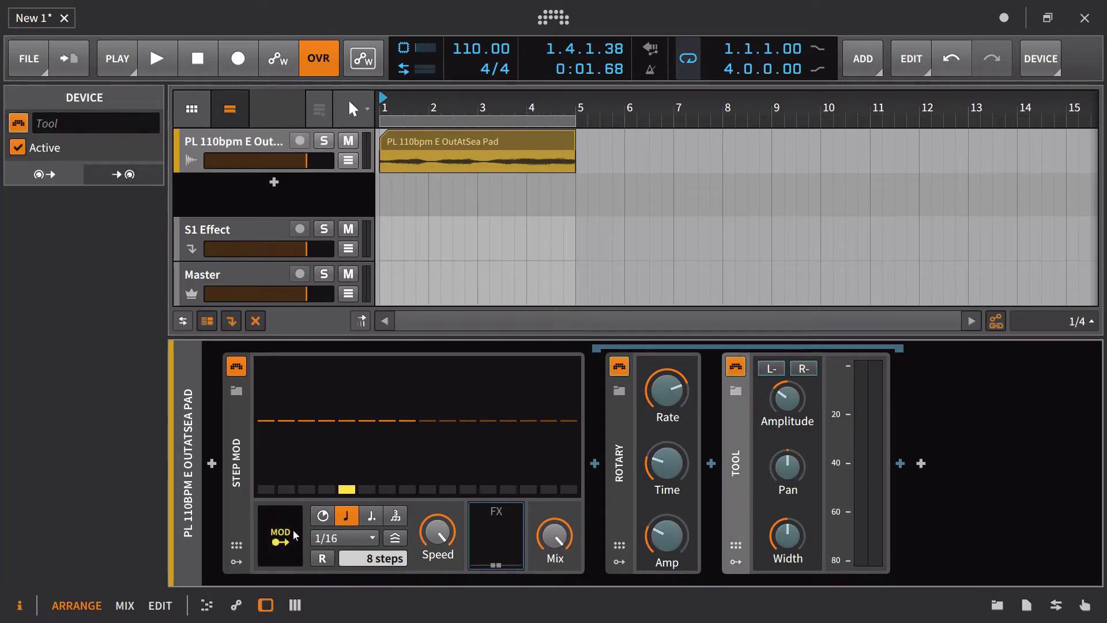
Map Step MOD to Rotary Rate and Amp and Tool Amplitude and Width, undoing one edit.
drag(666, 541, 667, 524)
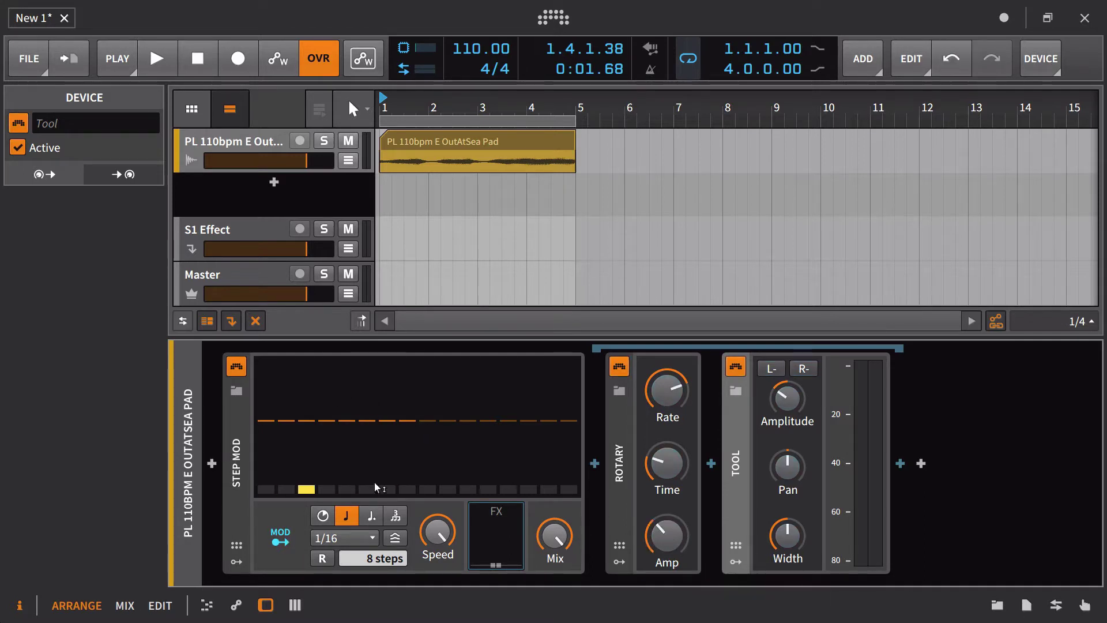
key(ctrl+z)
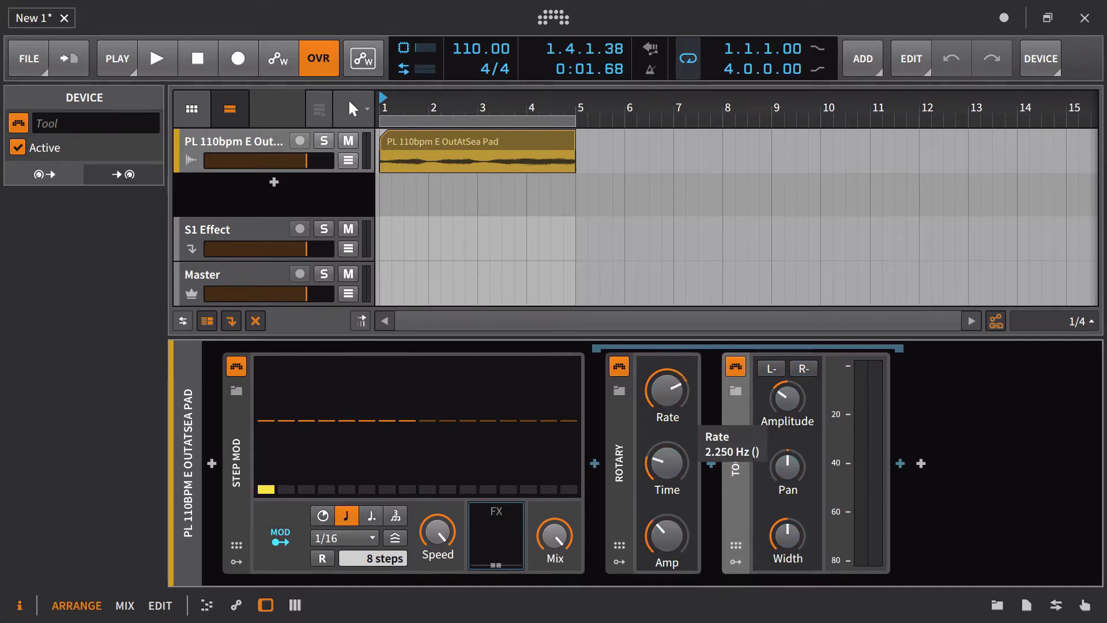
drag(666, 390, 667, 414)
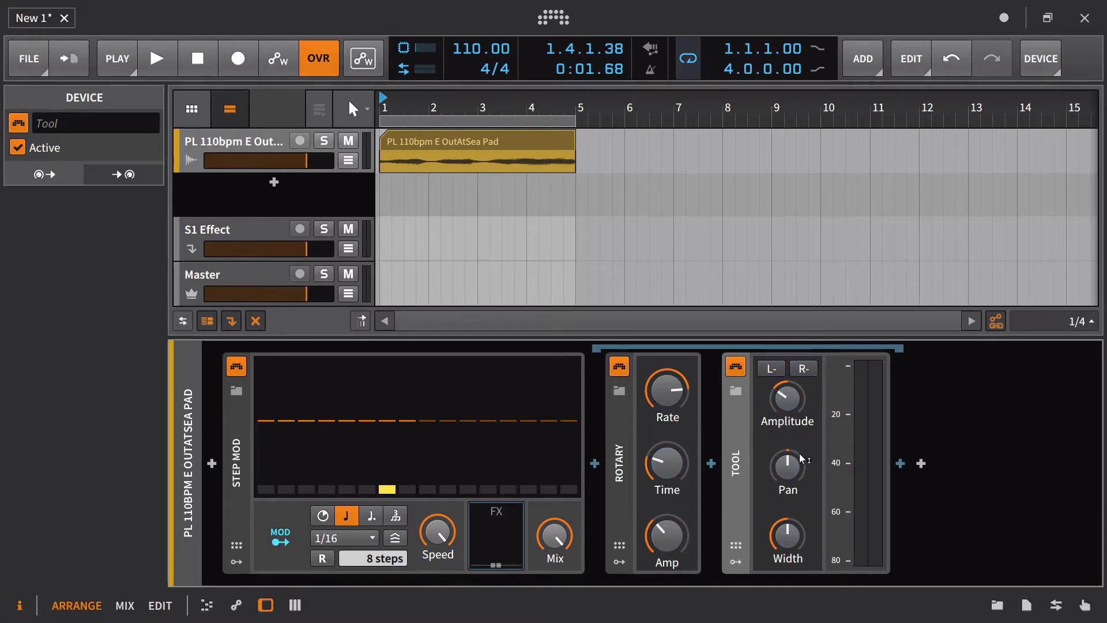
drag(787, 400, 788, 464)
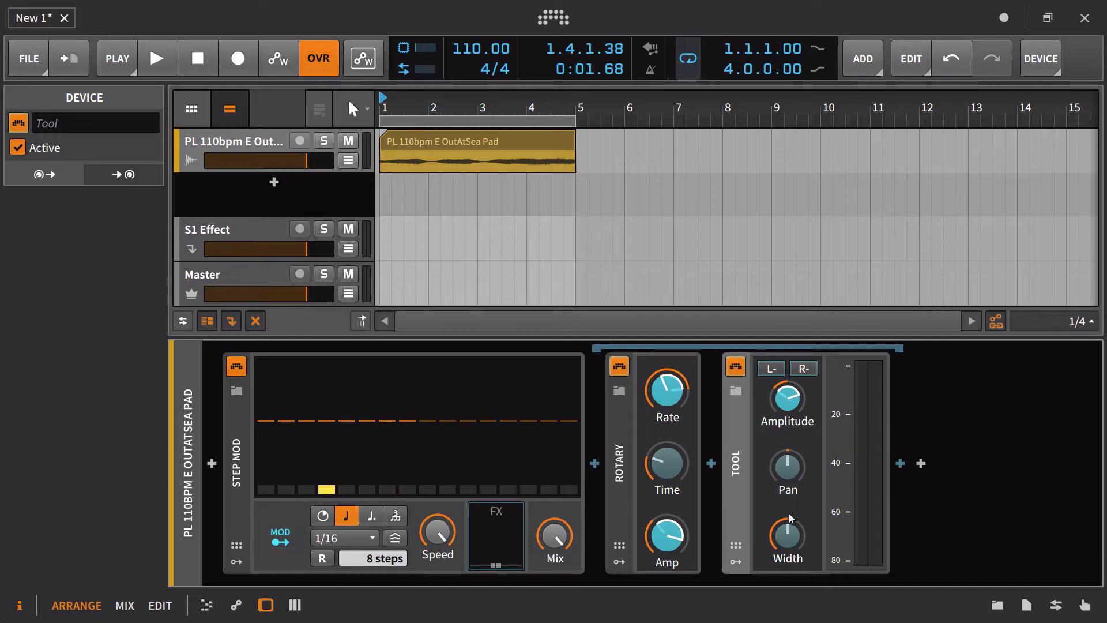
drag(794, 535, 794, 557)
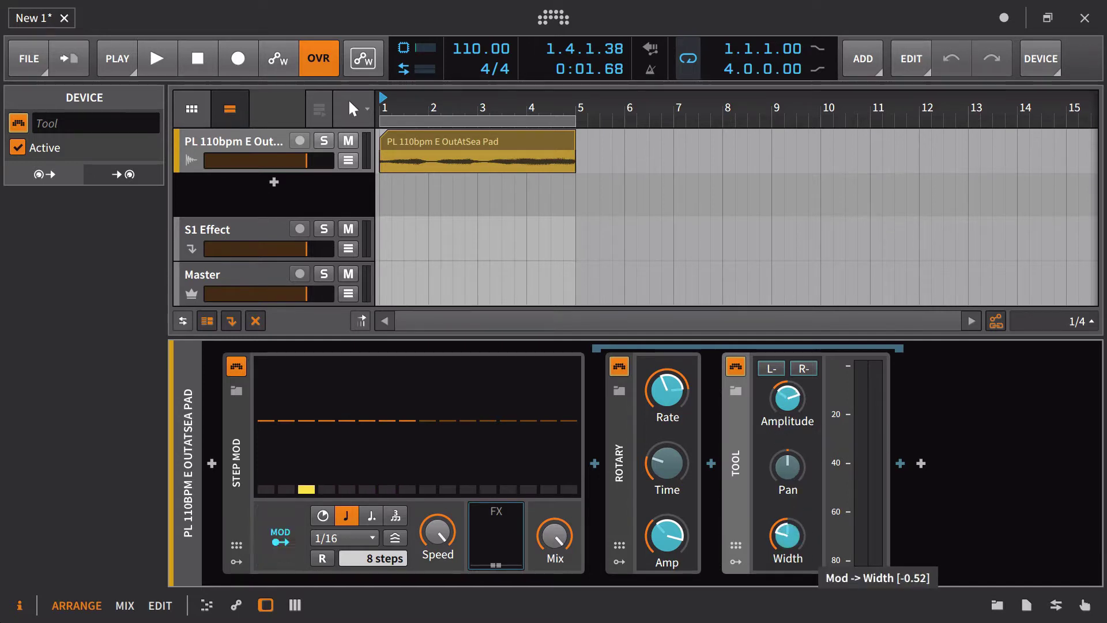
click(289, 547)
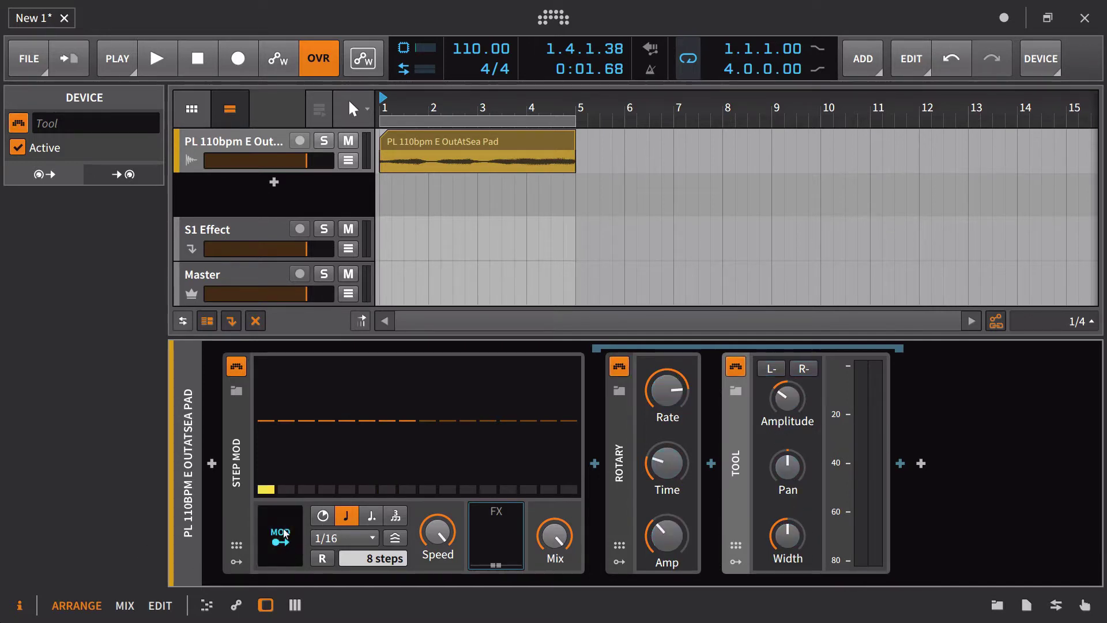
Draw an up-and-down pattern across steps 1–7, then start playback.
mouse_move(266, 421)
mouse_down()
mouse_move(267, 382)
mouse_move(286, 463)
mouse_up()
drag(307, 421, 326, 360)
drag(346, 421, 346, 480)
mouse_move(367, 441)
mouse_down()
mouse_move(366, 406)
mouse_move(386, 429)
mouse_up()
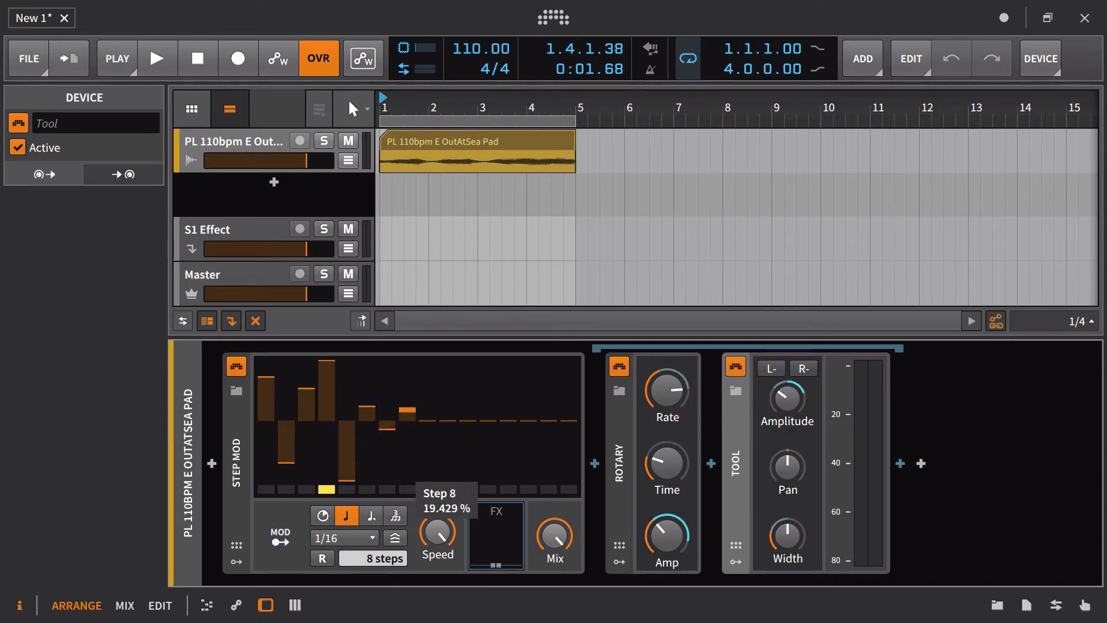
key(space)
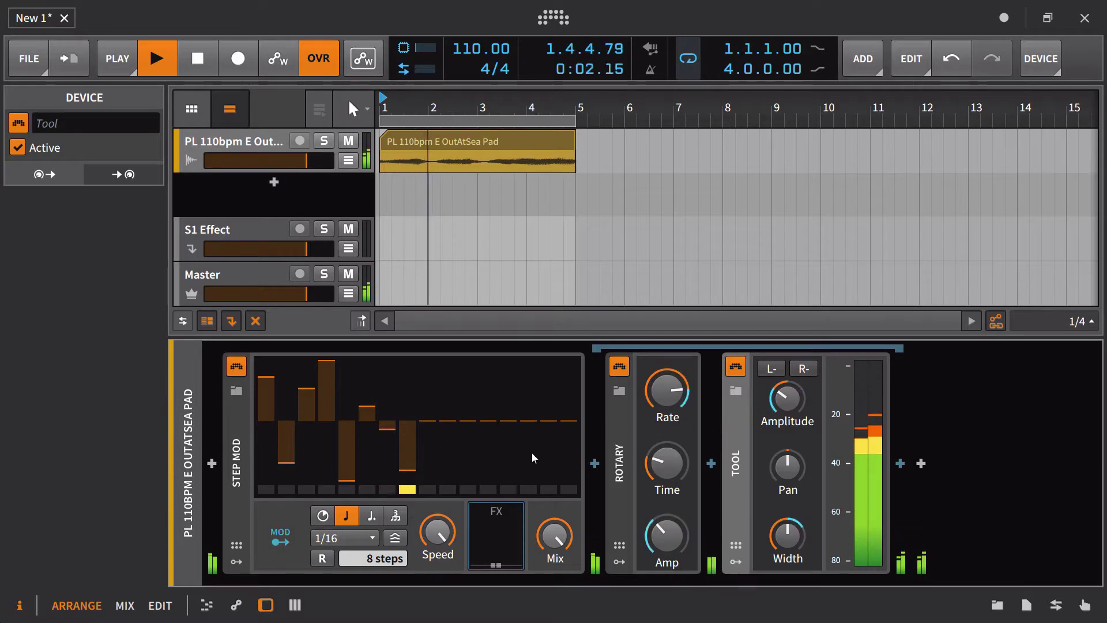
Adjust Step MOD's modulation amount on Tool's gain.
click(297, 532)
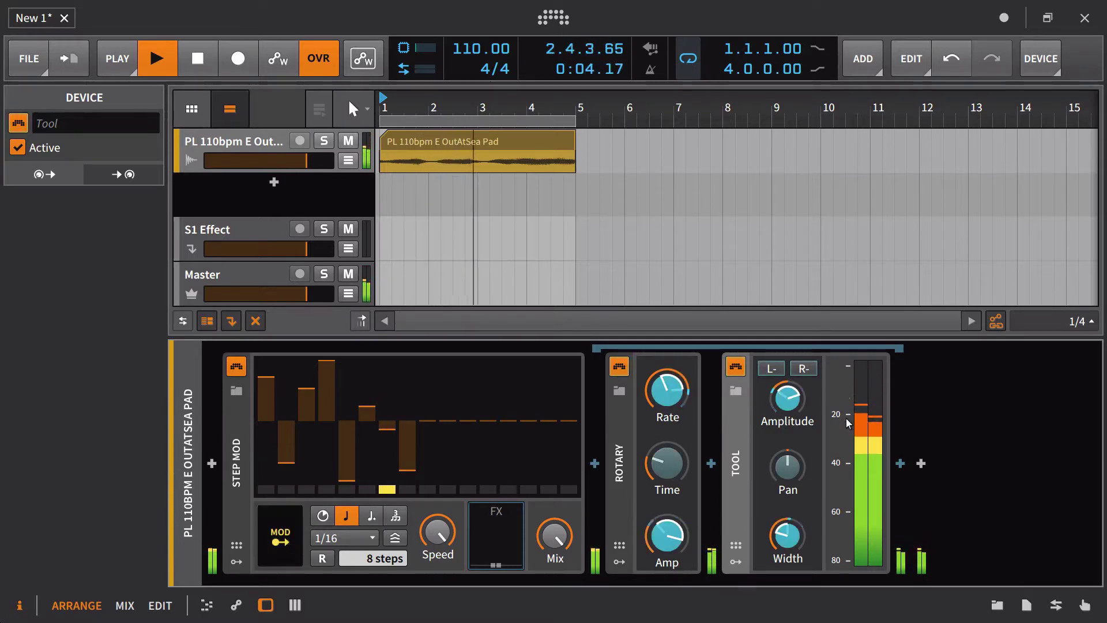
drag(867, 432, 867, 423)
key(Escape)
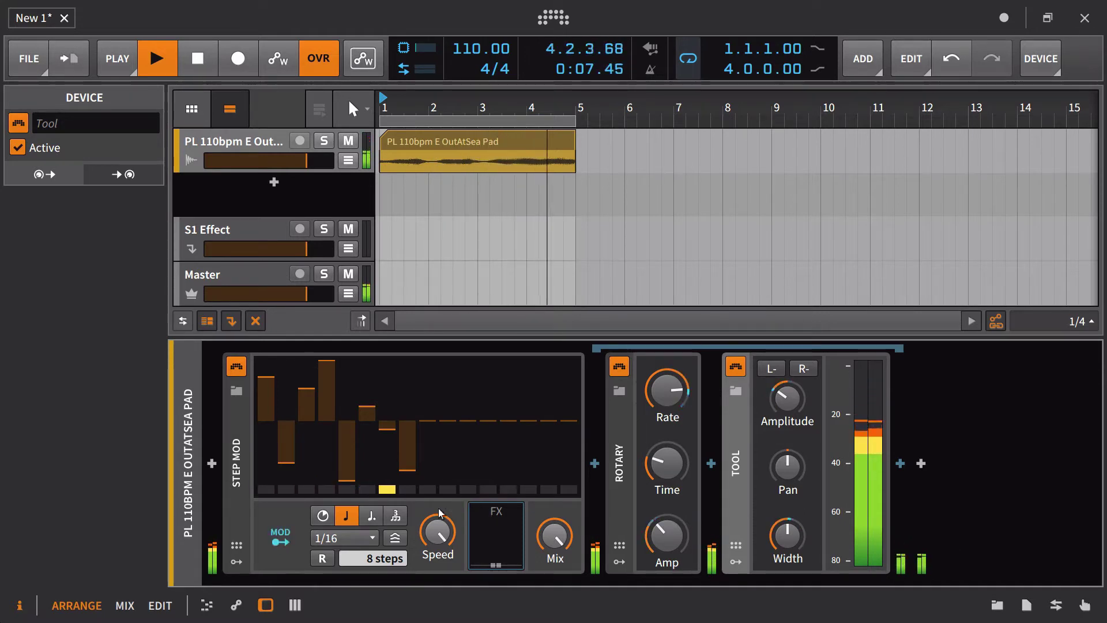
Push Step MOD speed to maximum, retune Rotary Rate/Amp amounts, and map Rotary Time.
mouse_move(437, 532)
mouse_down()
mouse_move(437, 562)
mouse_move(437, 537)
mouse_move(436, 547)
mouse_up()
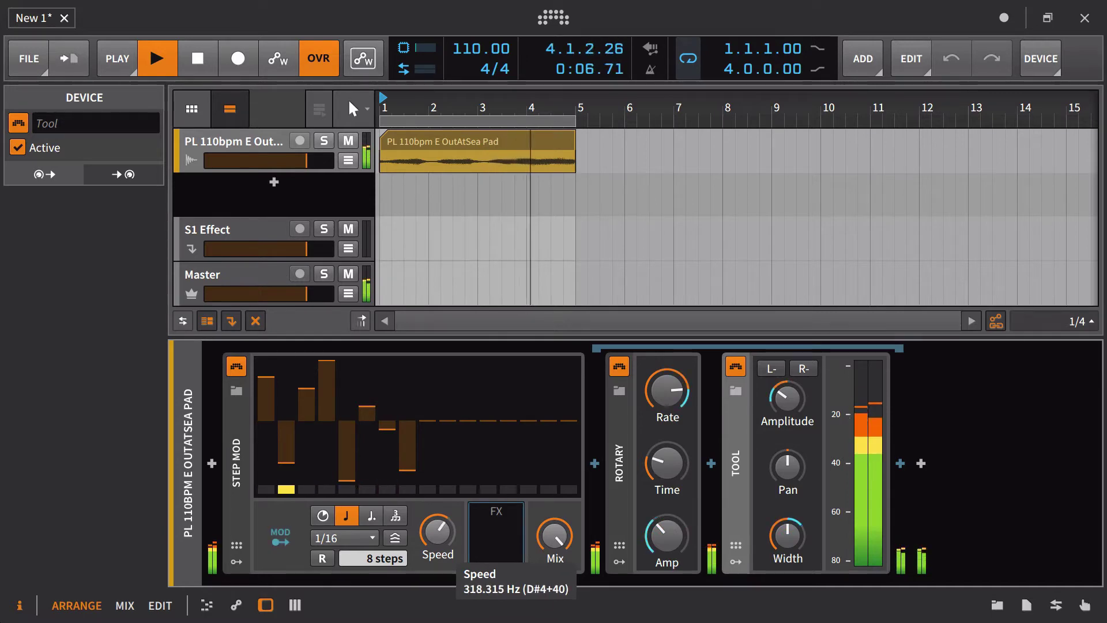
drag(687, 408, 681, 492)
drag(667, 537, 657, 523)
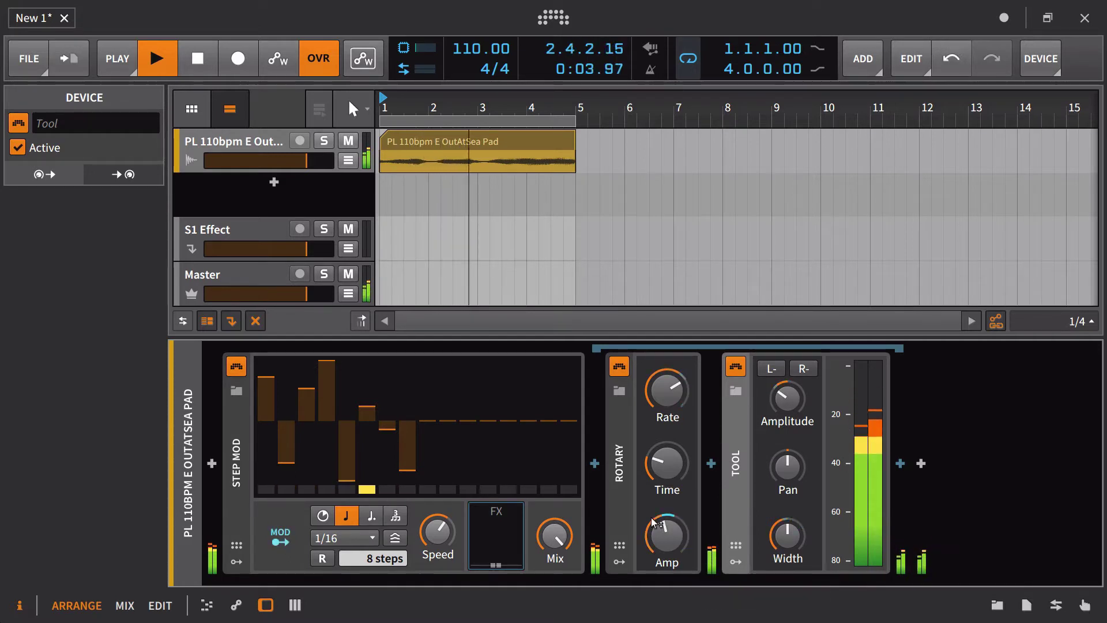
mouse_move(462, 554)
mouse_down()
mouse_move(462, 493)
mouse_move(462, 520)
mouse_up()
click(268, 536)
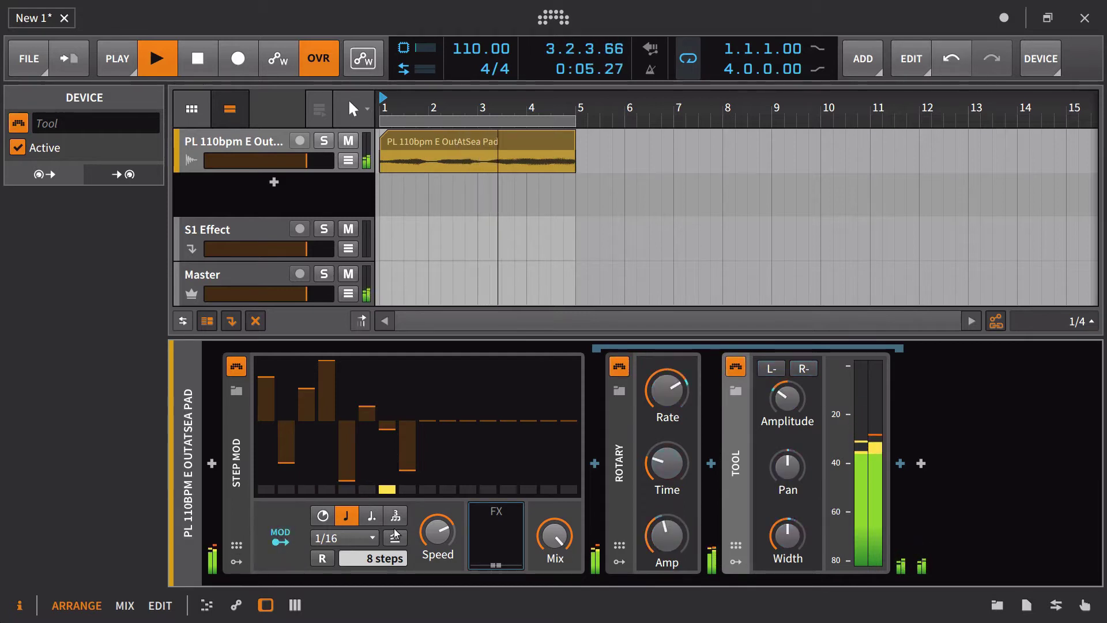
drag(667, 465, 660, 498)
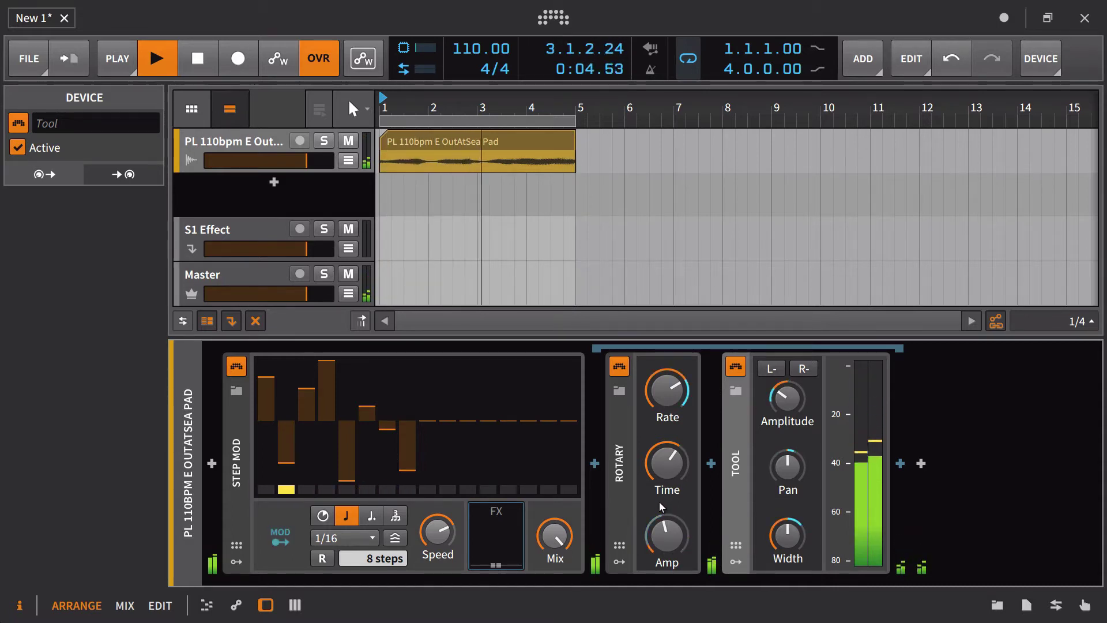
Add an LFO modulator inside the Rotary device.
click(619, 562)
click(652, 399)
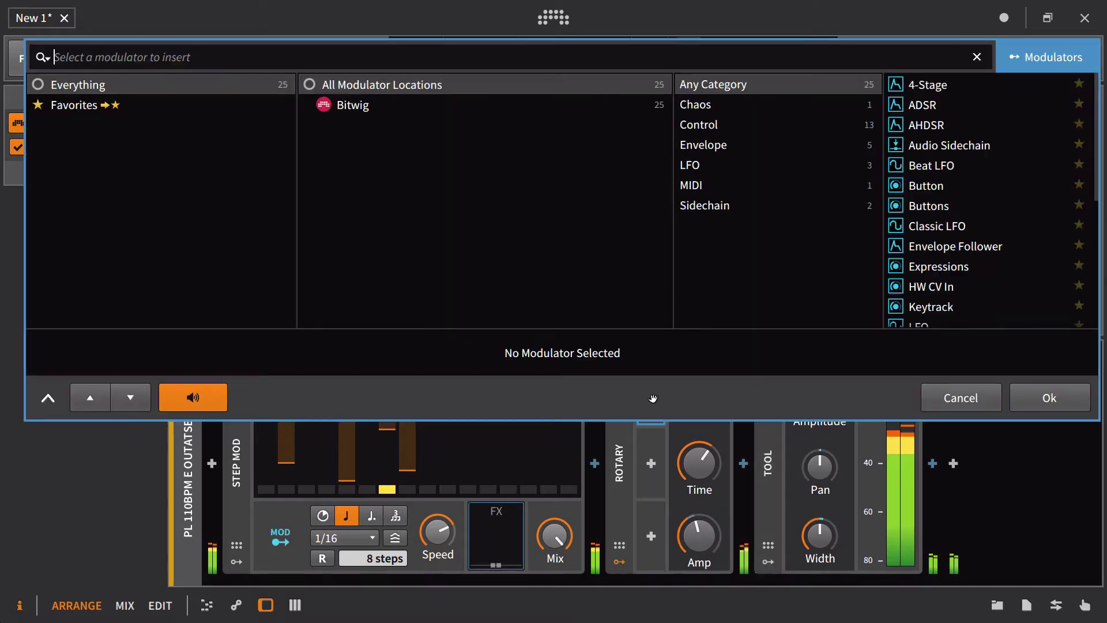
text(lfo)
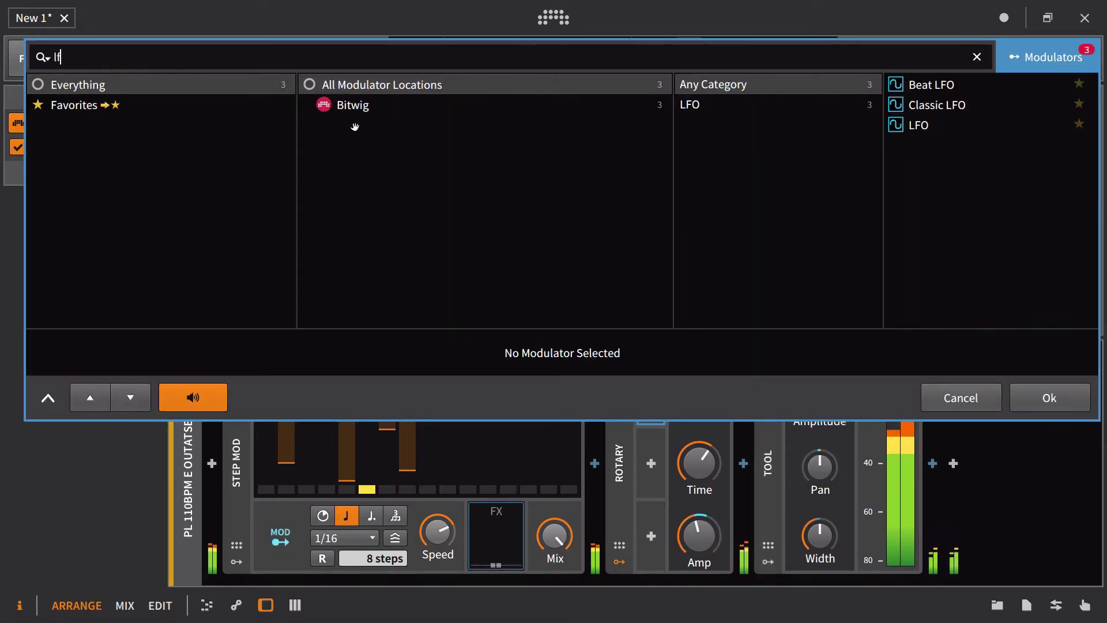
click(895, 126)
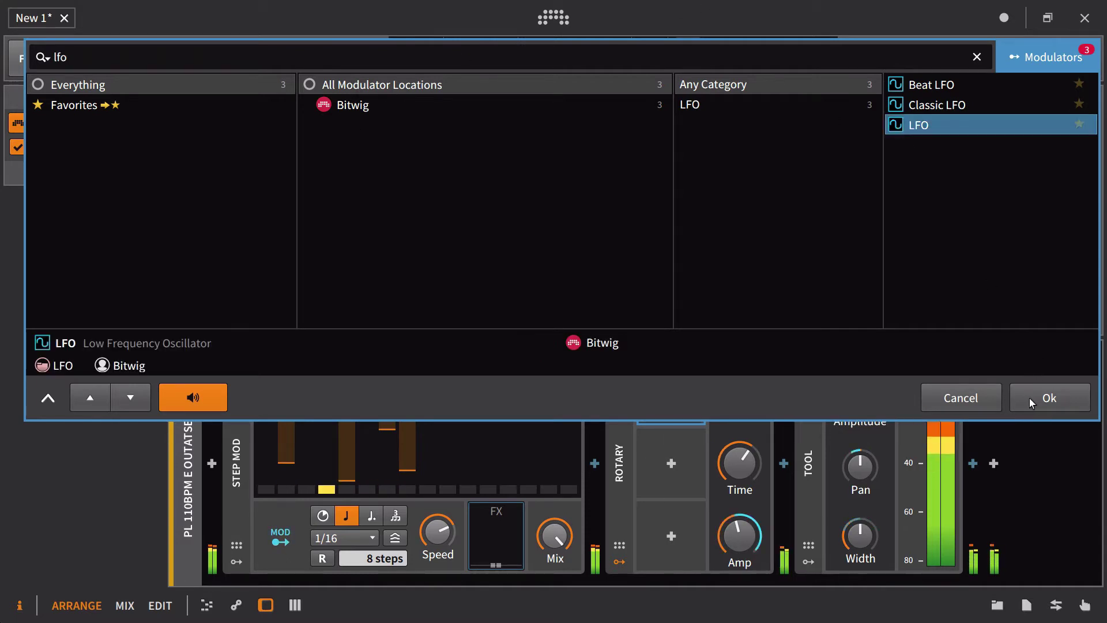
click(1049, 397)
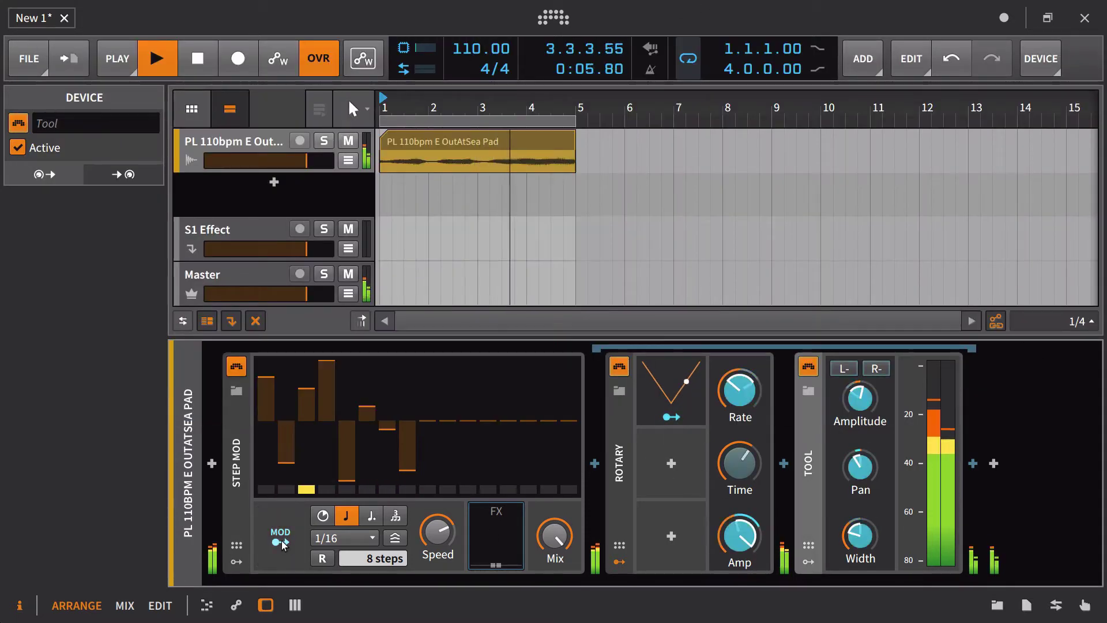
Route the LFO to Rotary's delay time and raise its rate to about 2.62.
click(688, 374)
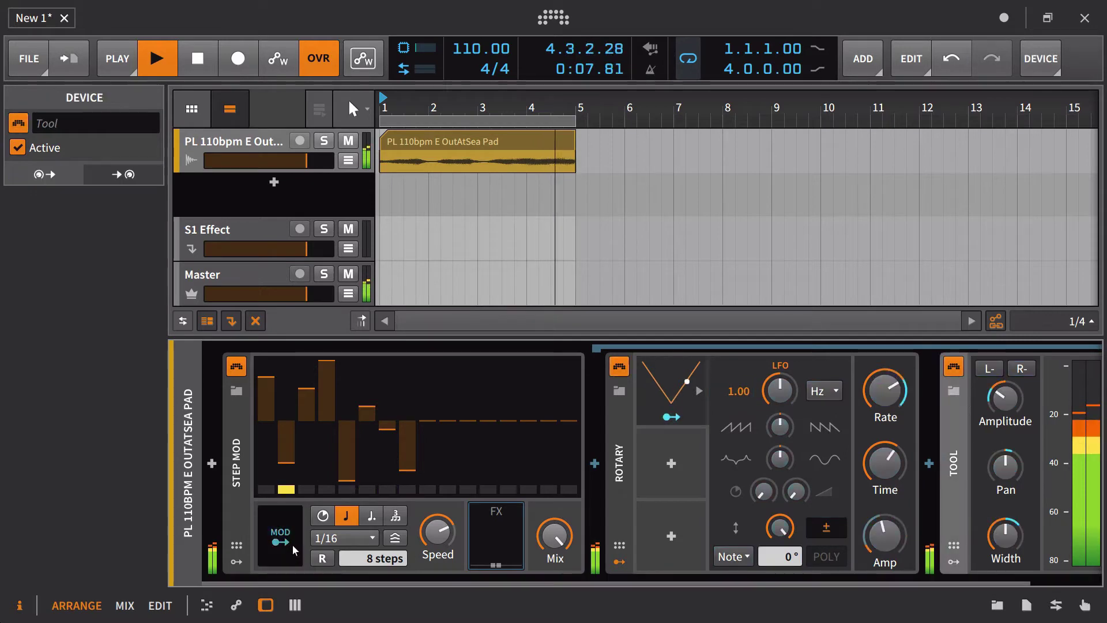
click(817, 503)
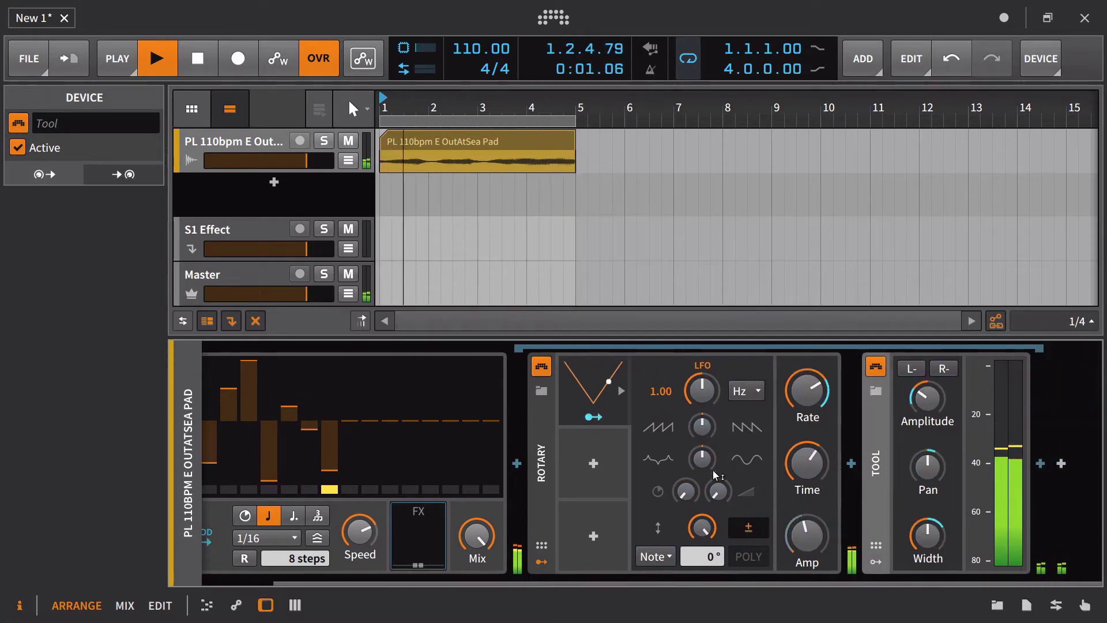
click(609, 420)
click(800, 448)
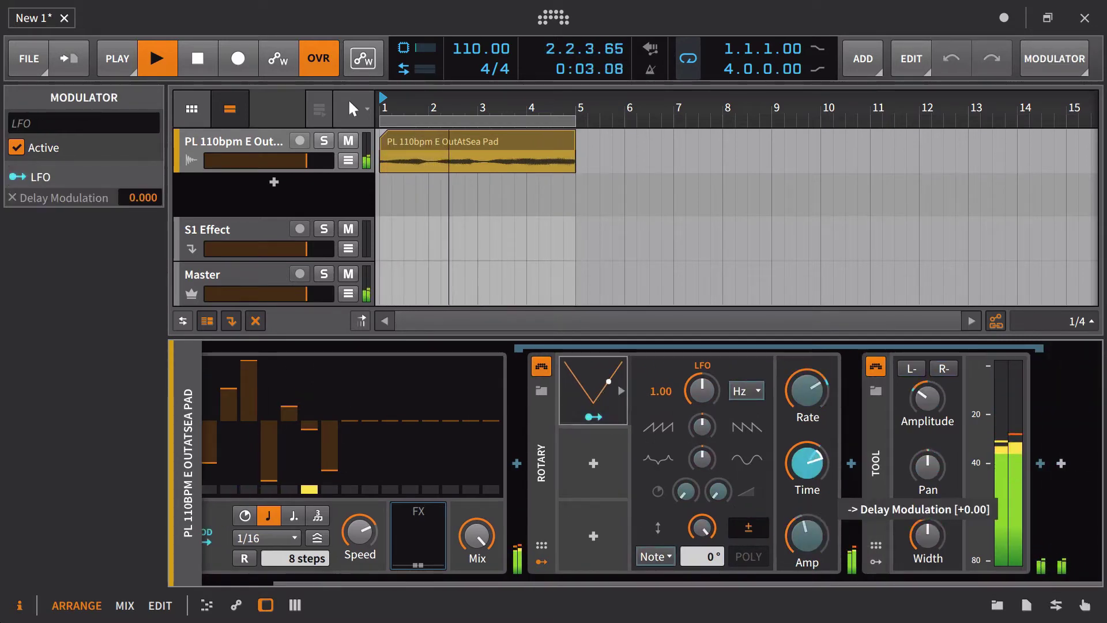
click(597, 417)
mouse_move(702, 390)
mouse_down()
mouse_move(701, 380)
mouse_move(701, 400)
mouse_up()
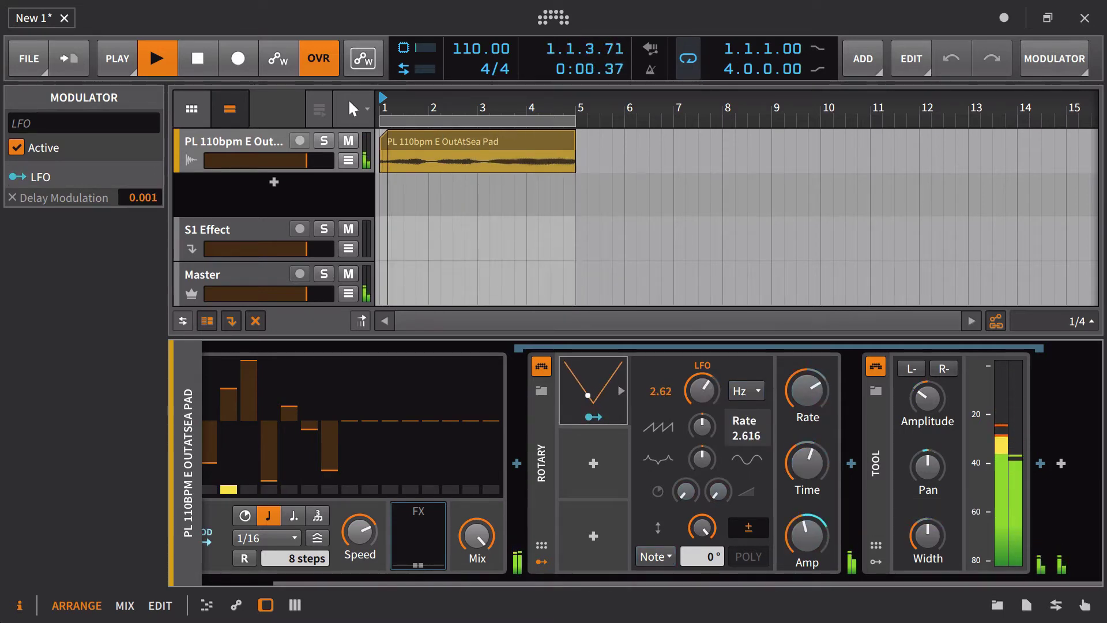
scroll(324, 545, up, 2)
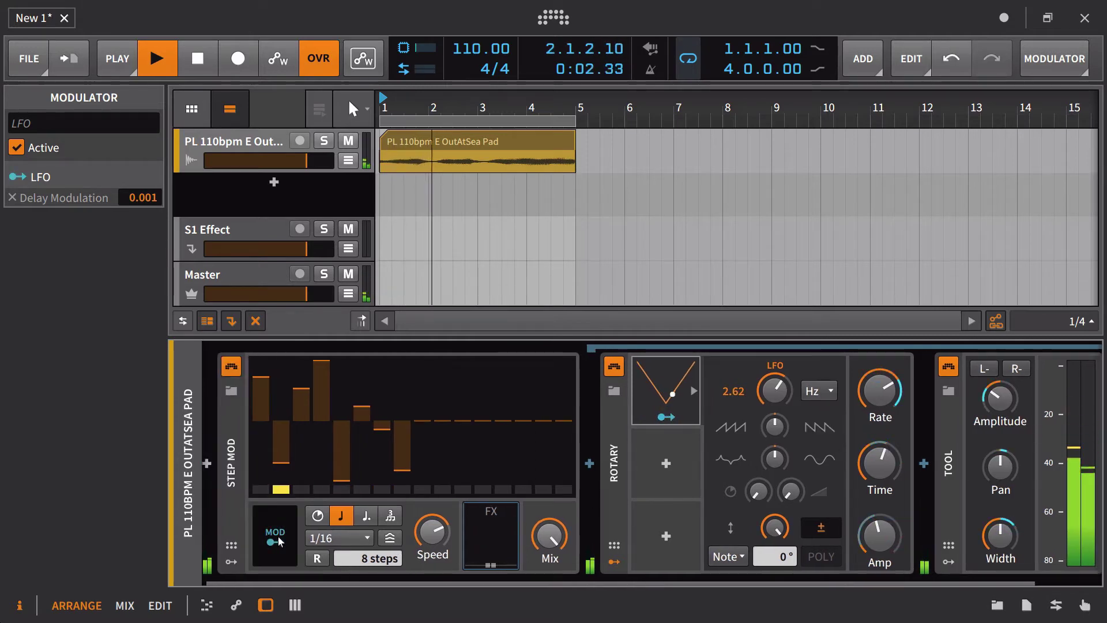
Map Step Mod to the LFO shape and set its modulation depth.
click(277, 541)
drag(775, 461, 776, 457)
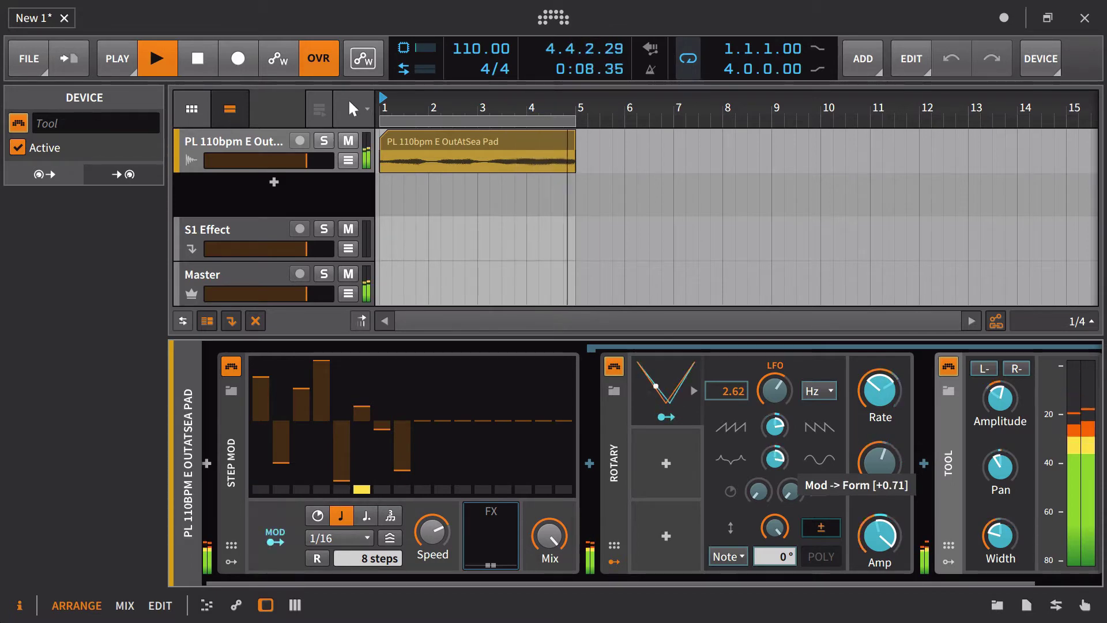
drag(776, 495, 776, 495)
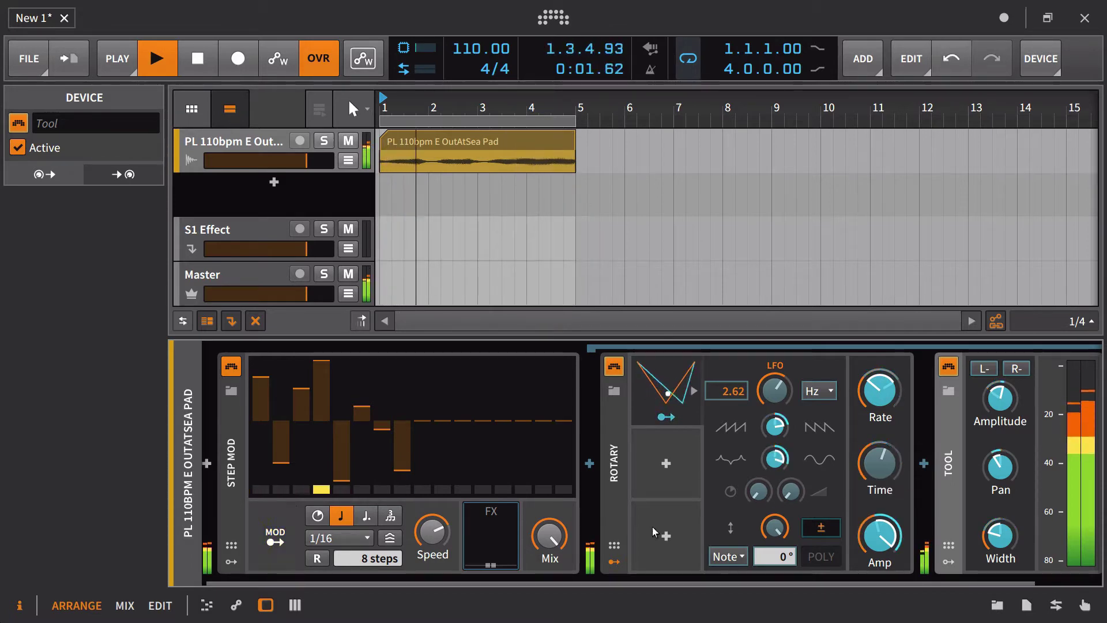
click(281, 540)
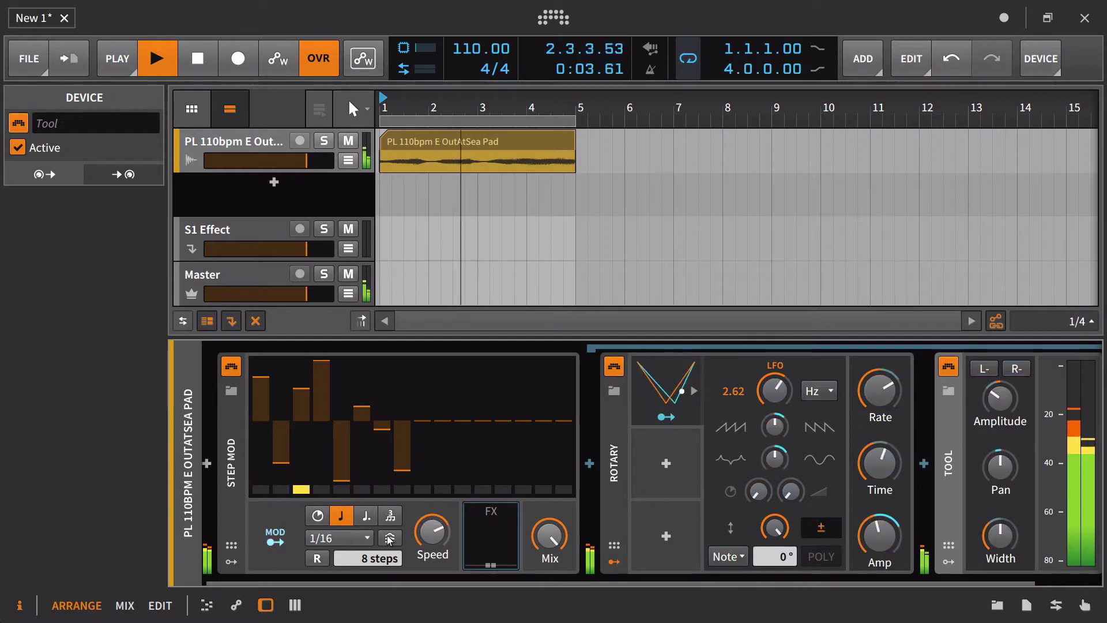
Set Step Mod rate to 1/8, lower its Speed, and adjust Rotary's rate.
click(329, 537)
click(317, 461)
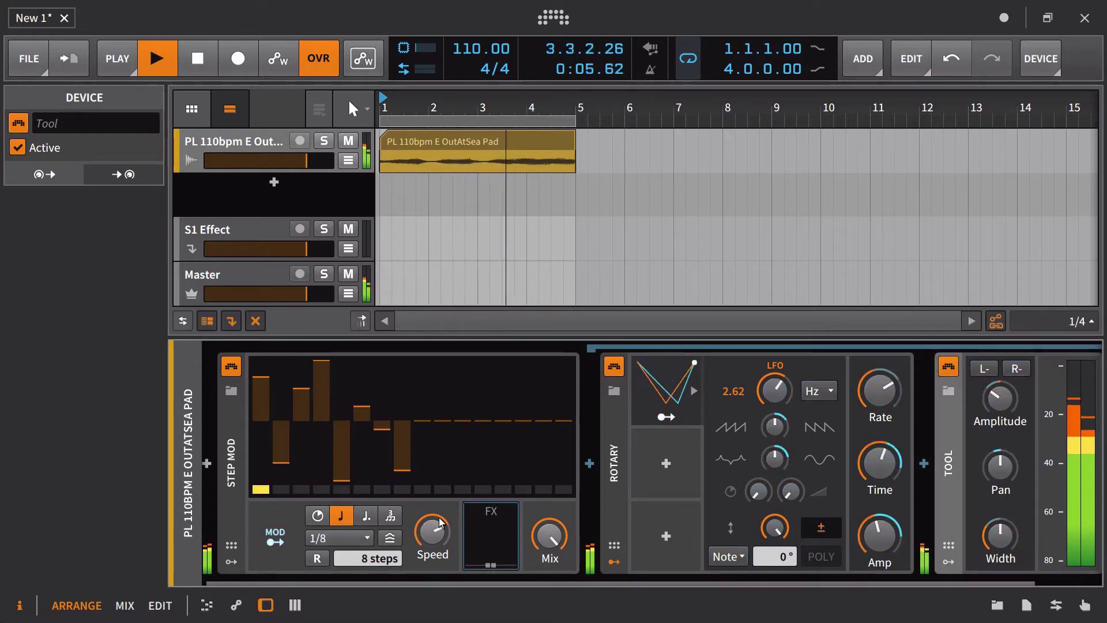
drag(447, 537, 447, 572)
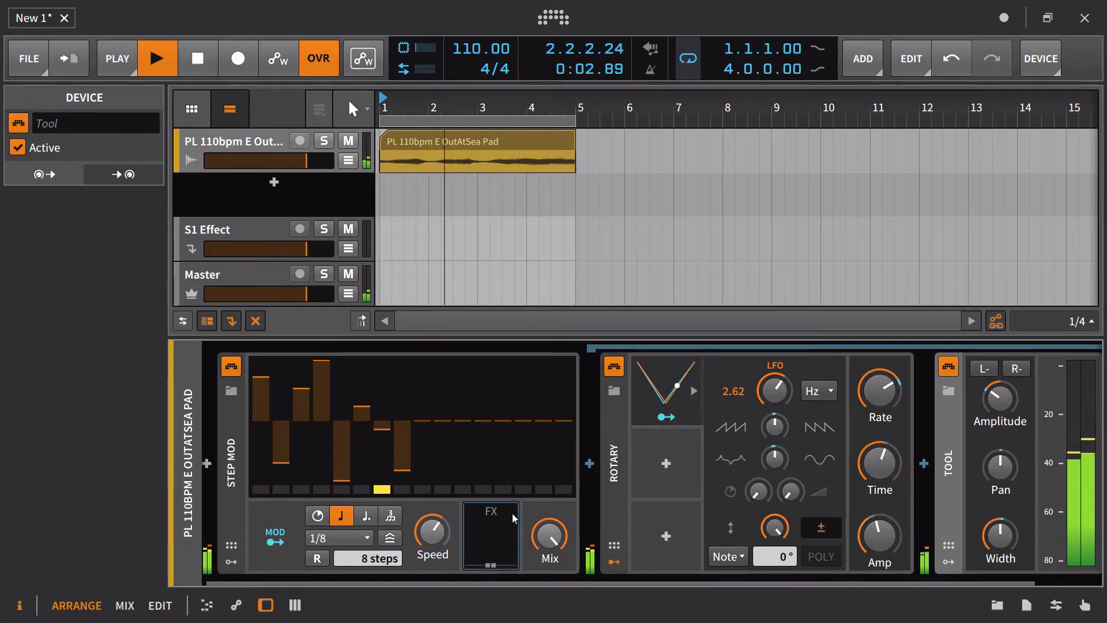
drag(875, 395, 874, 400)
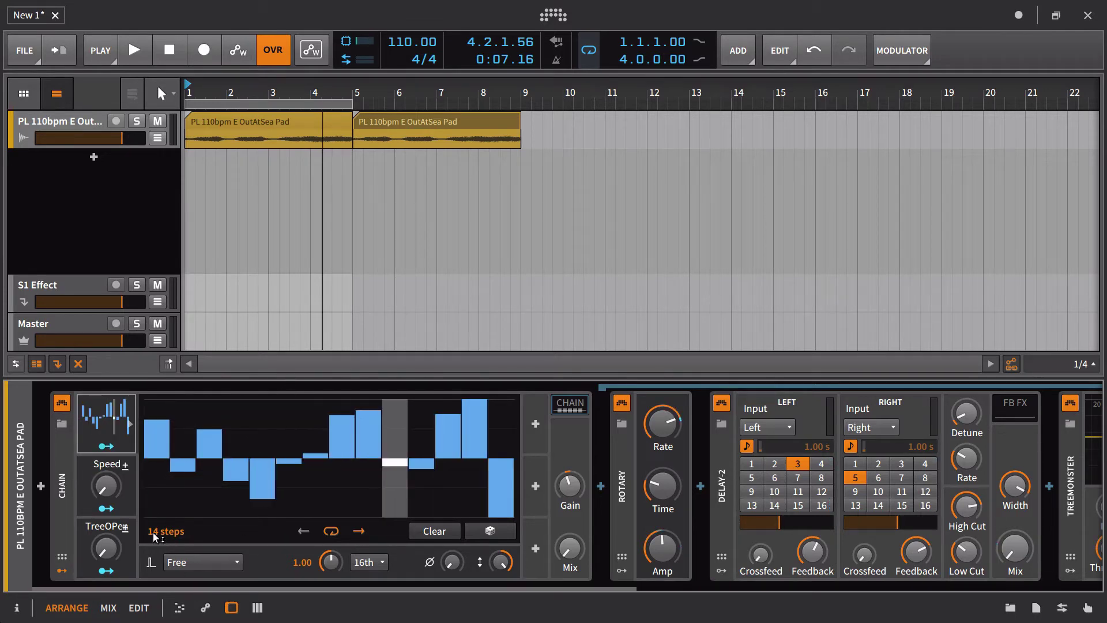
Extend the Steps sequence to 16, randomize all values, and redraw step 1 lower.
drag(160, 531, 159, 511)
click(490, 530)
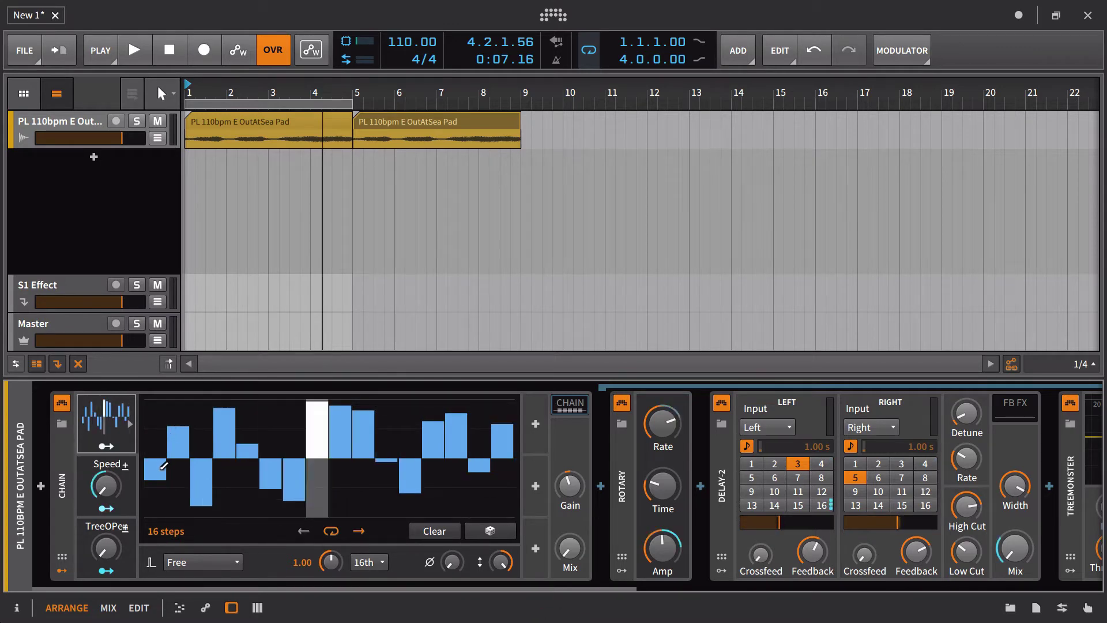
click(160, 481)
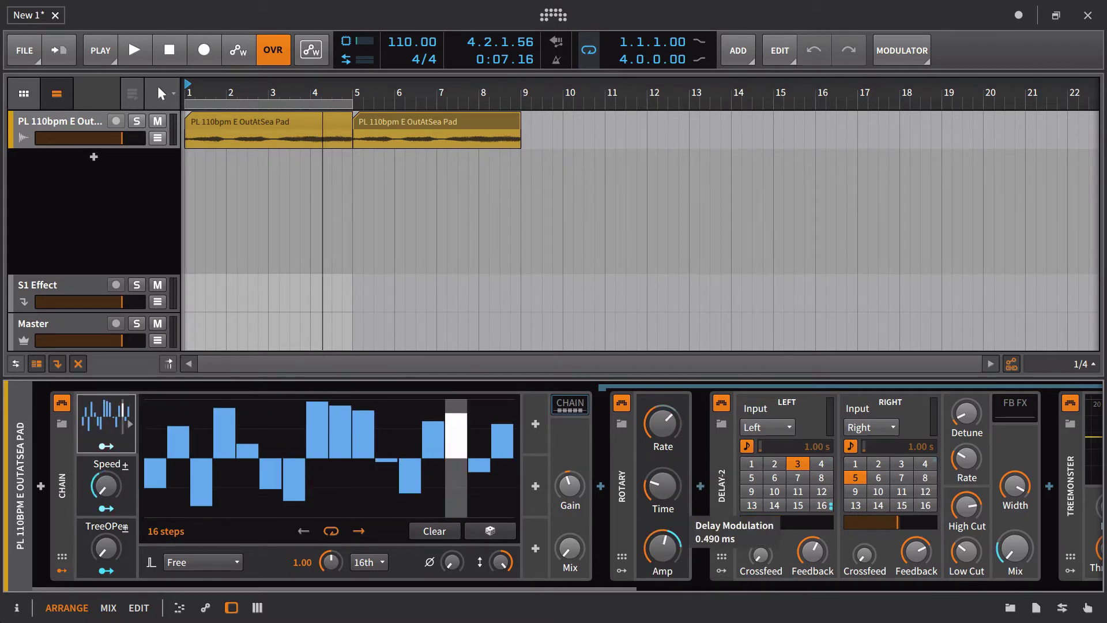
Map Speed to both Delay-2 delay times, start playback, and raise the Chain Mix.
click(106, 508)
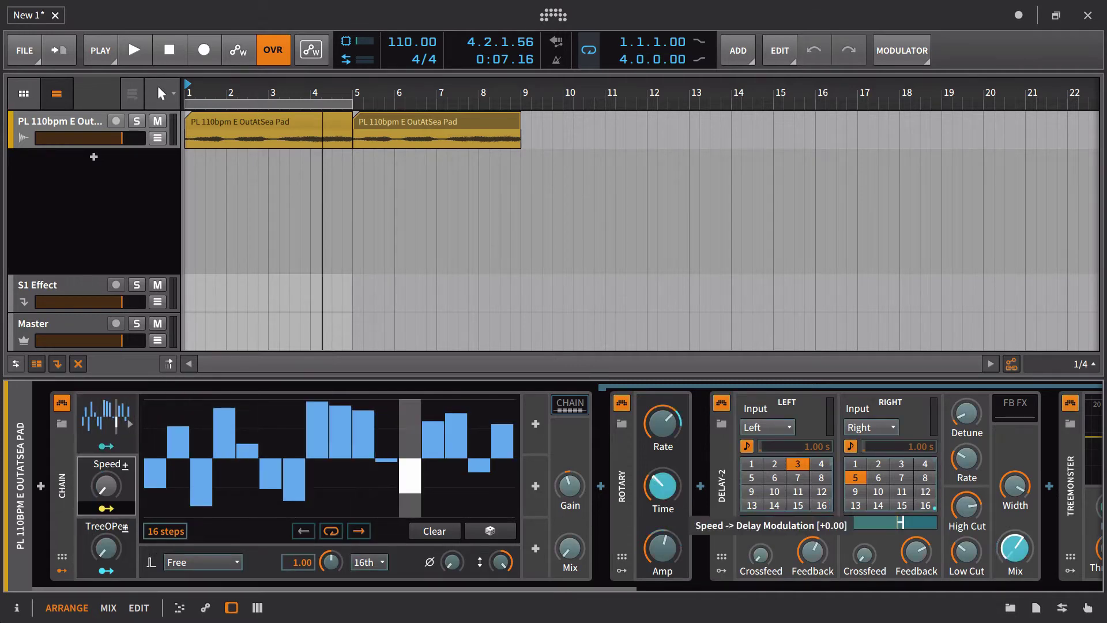
drag(901, 523, 901, 511)
click(106, 508)
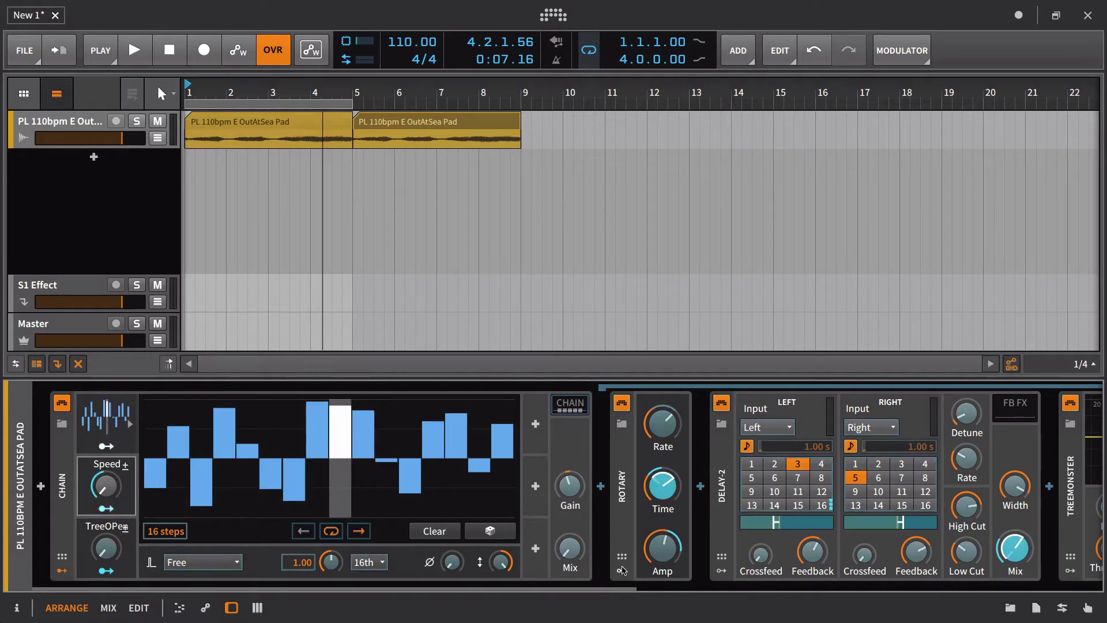
key(space)
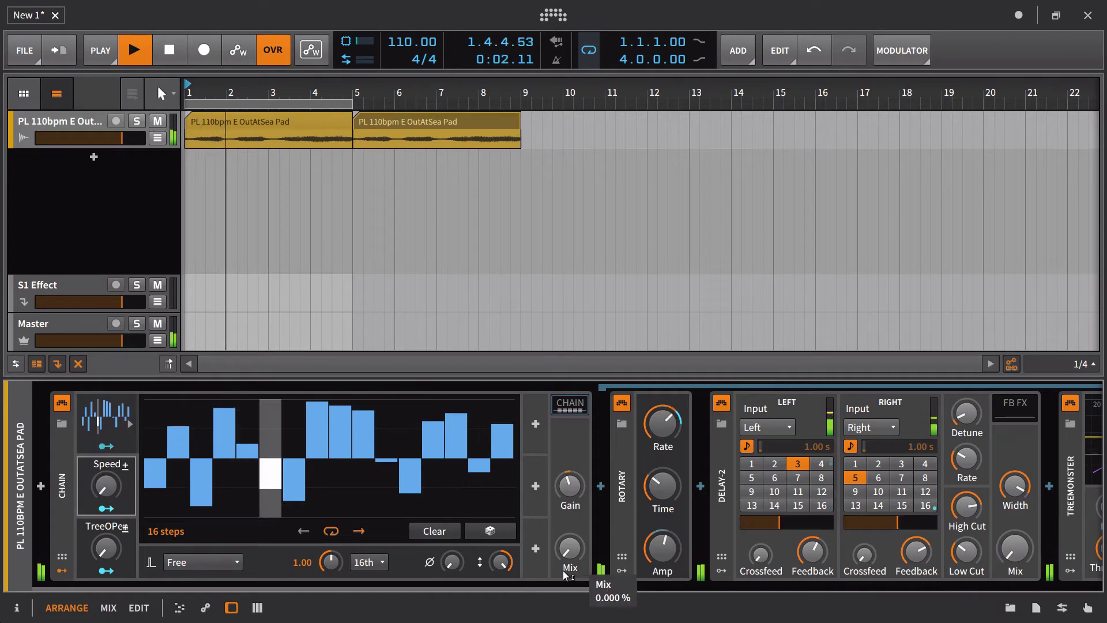
drag(567, 576, 566, 475)
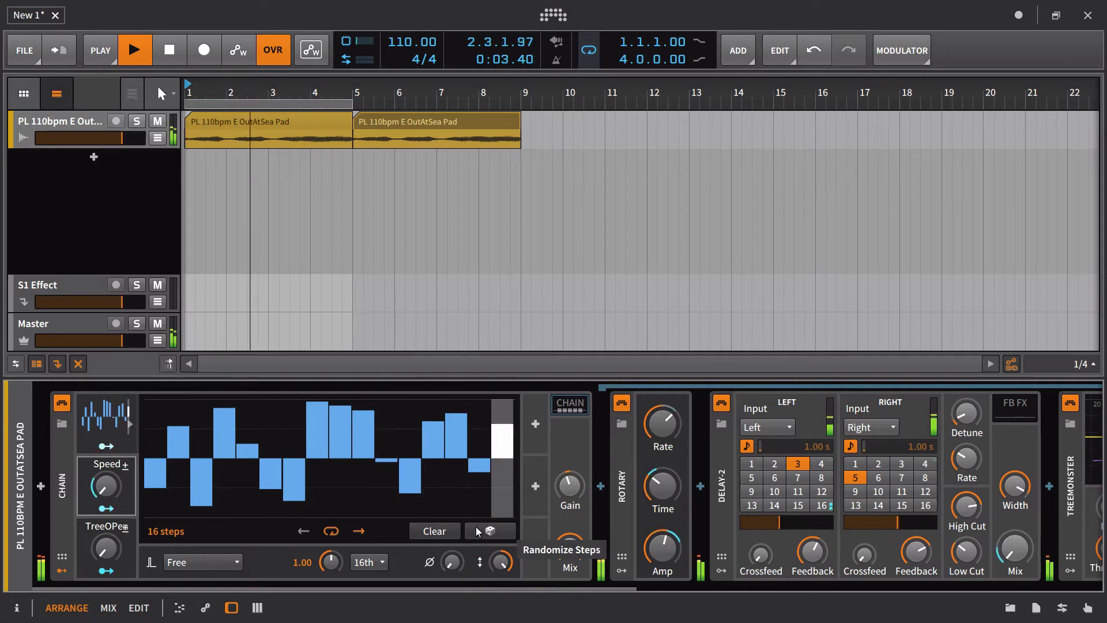
Randomize the pattern, then redraw steps 11, 5–7, 3 and 16.
click(478, 529)
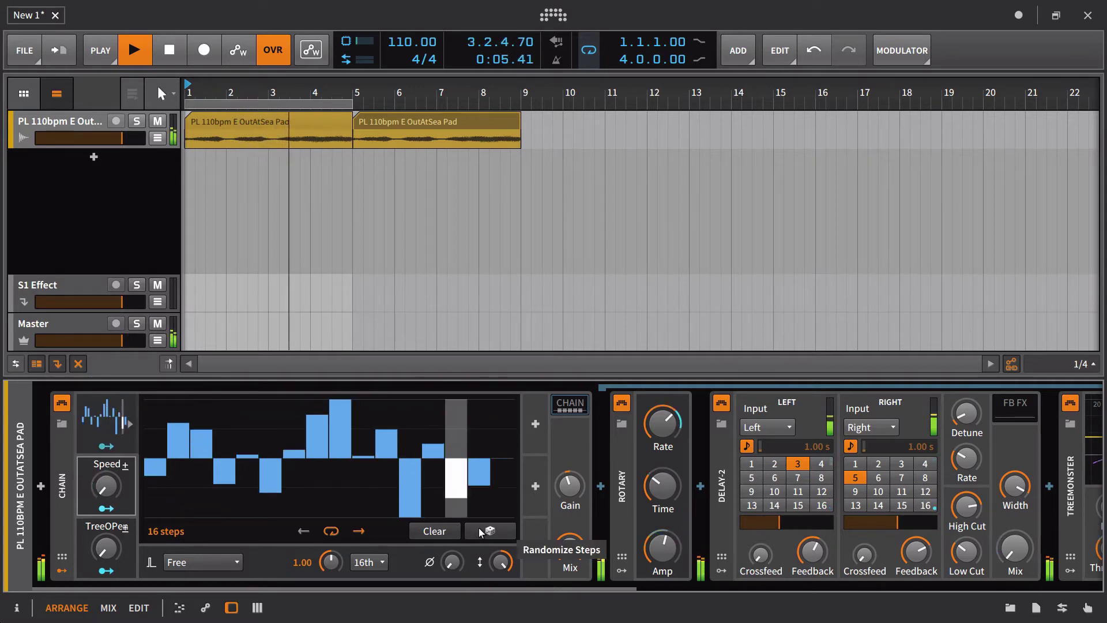
click(386, 489)
drag(387, 491, 383, 526)
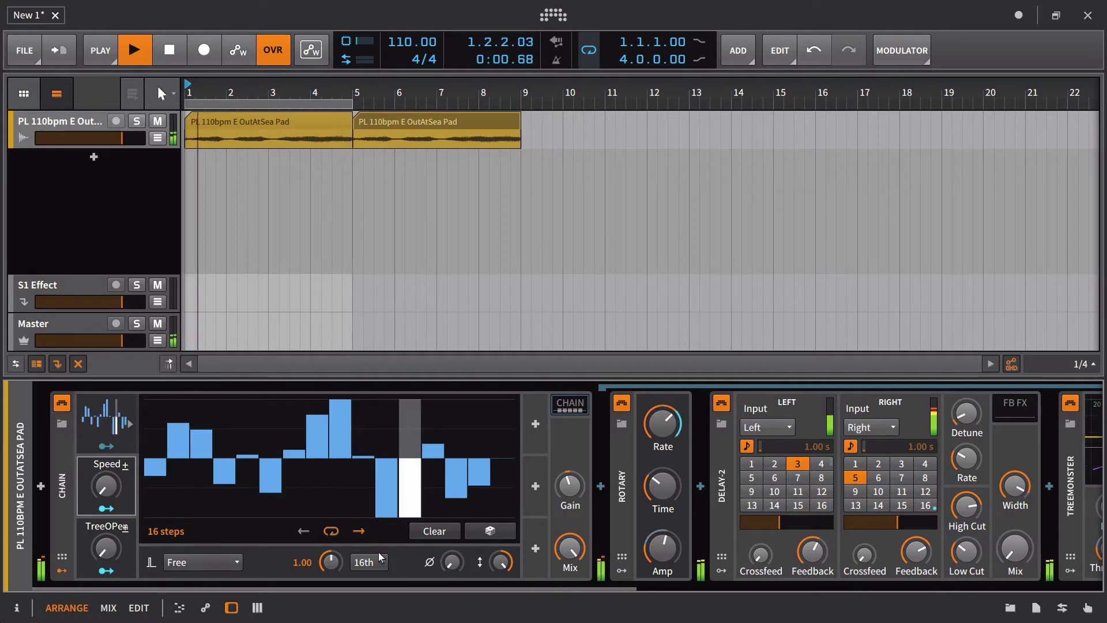
drag(248, 418, 294, 333)
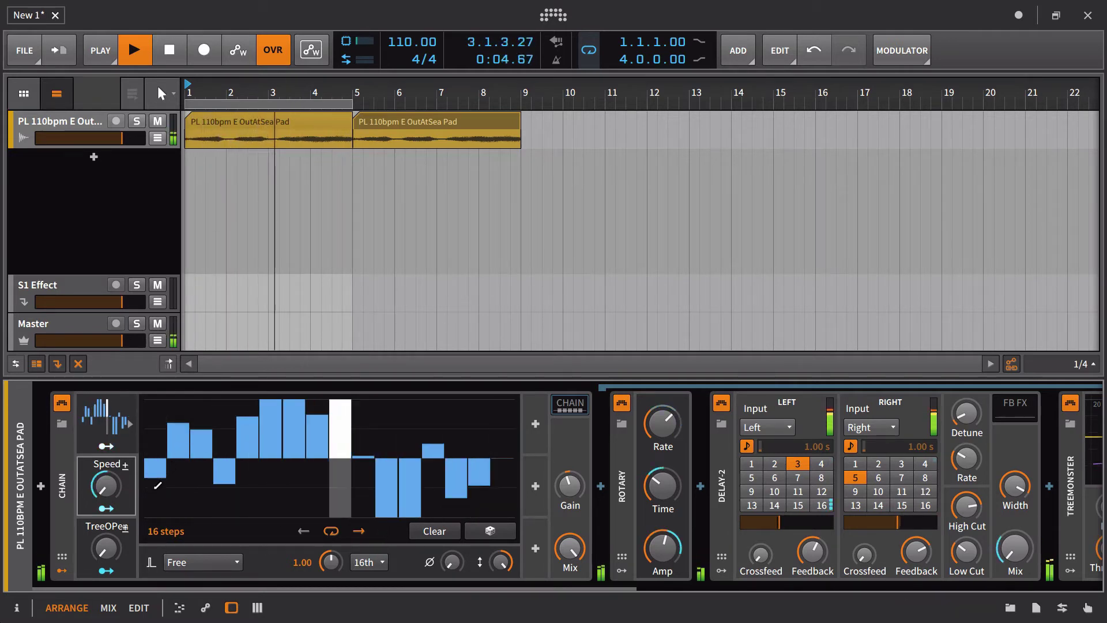
mouse_move(153, 506)
mouse_down()
mouse_move(195, 499)
mouse_move(192, 418)
mouse_up()
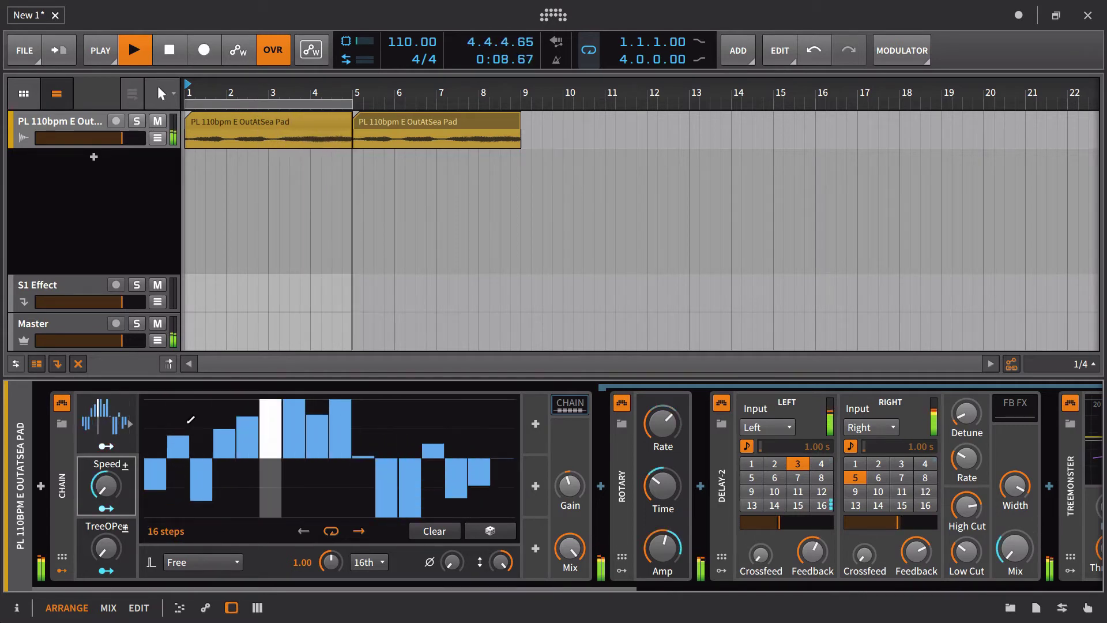
click(503, 515)
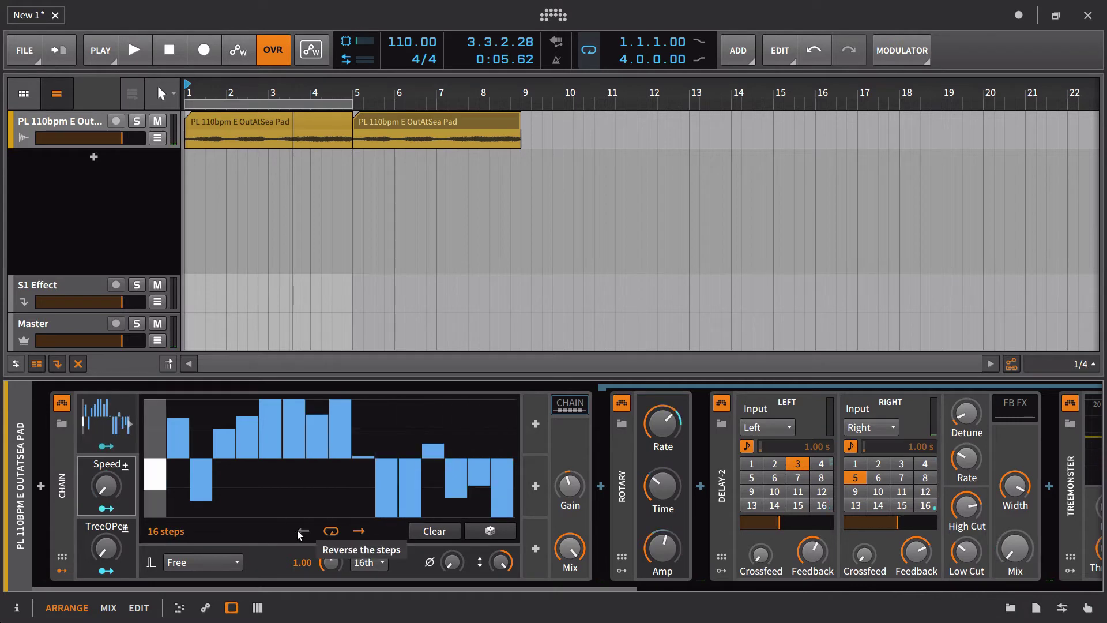
Try sequence lengths of 64, 2 and 5 steps.
drag(156, 532, 157, 498)
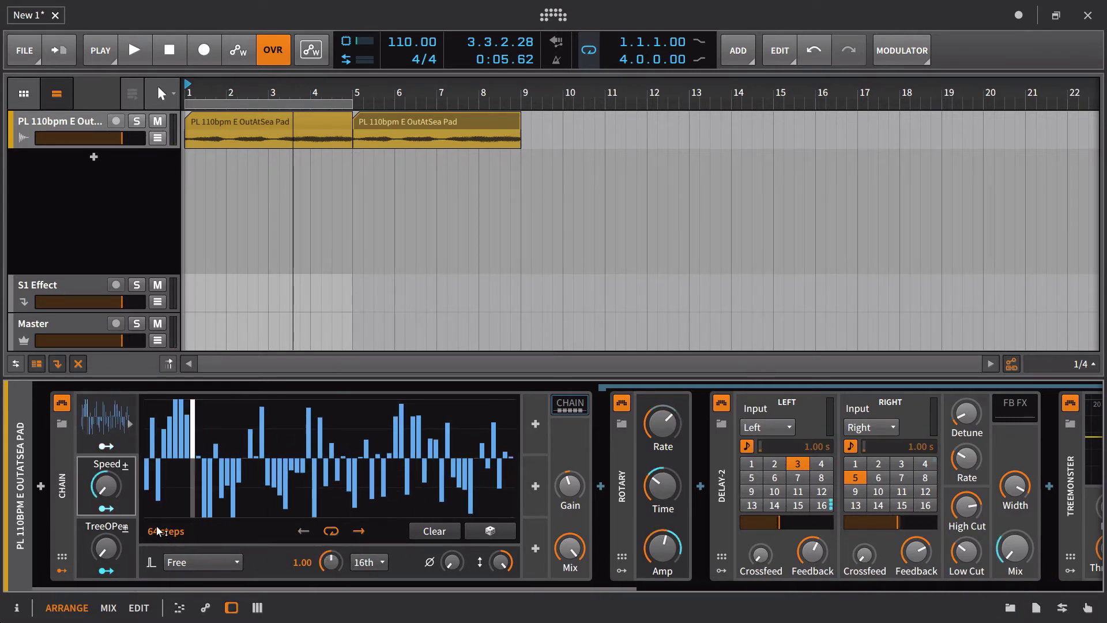
drag(165, 532, 165, 576)
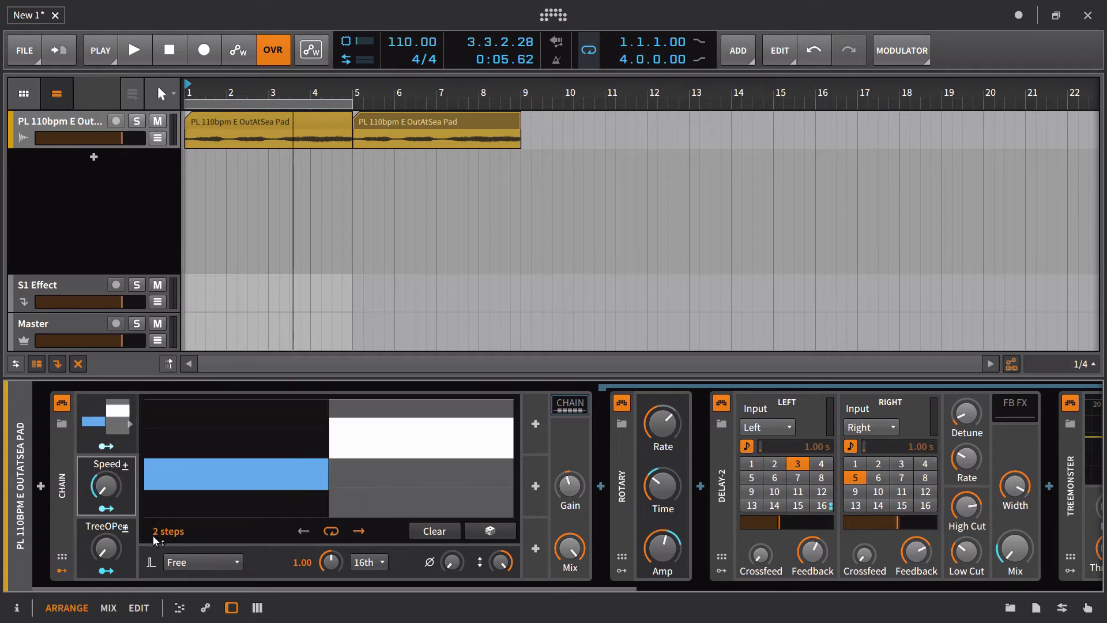
drag(153, 536, 153, 481)
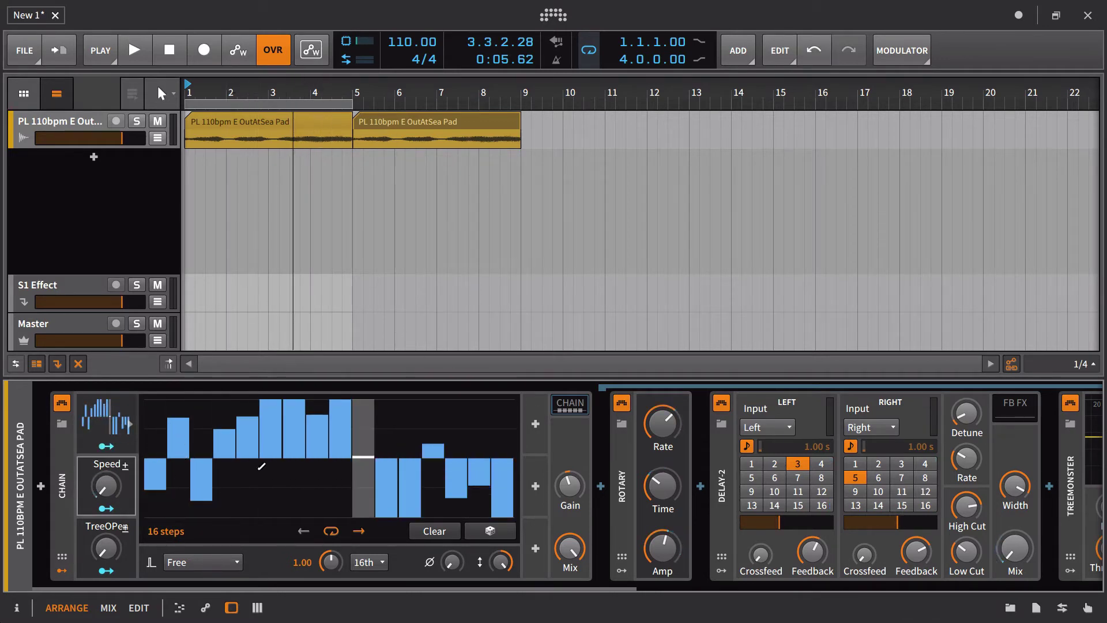
Start playback and set the Steps trigger mode to Transport.
key(space)
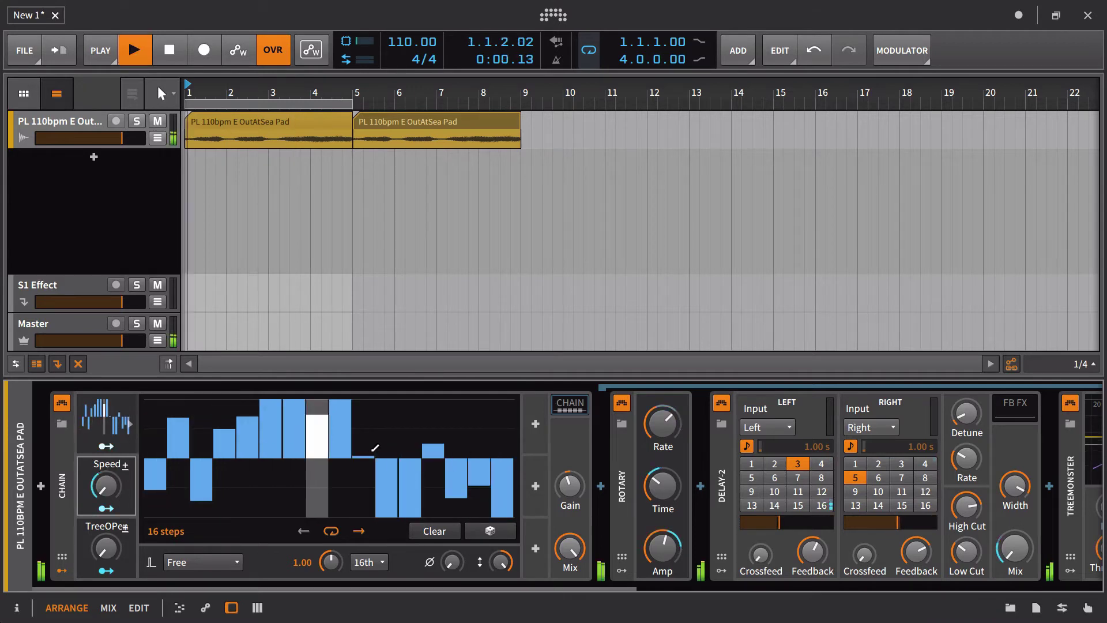
click(219, 565)
click(223, 531)
Play, stop, and restart playback from bar 2.
key(space)
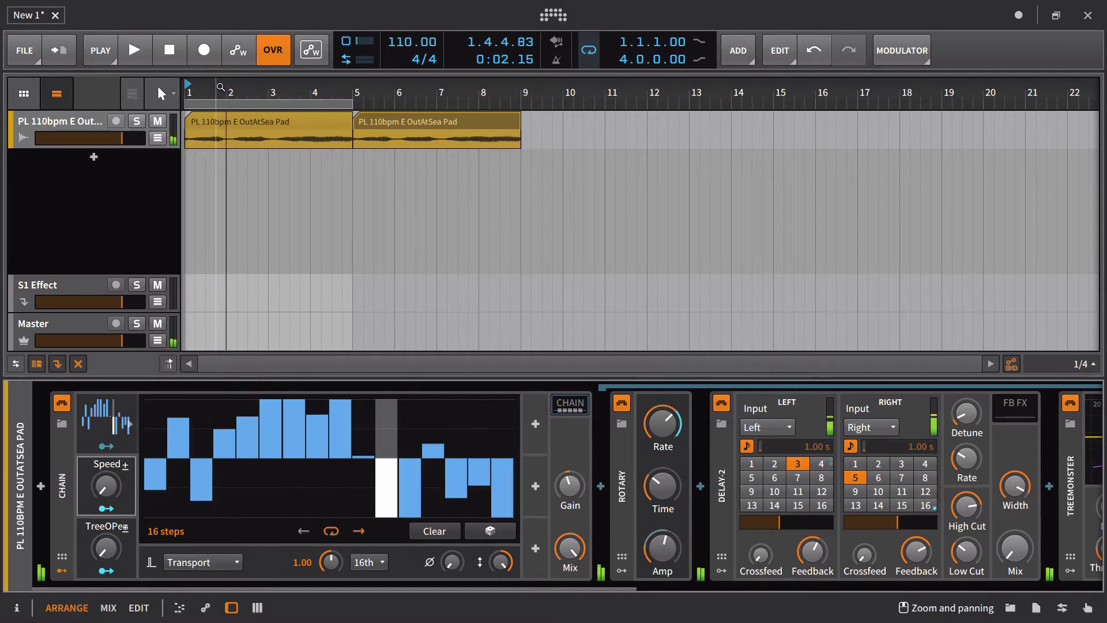
key(space)
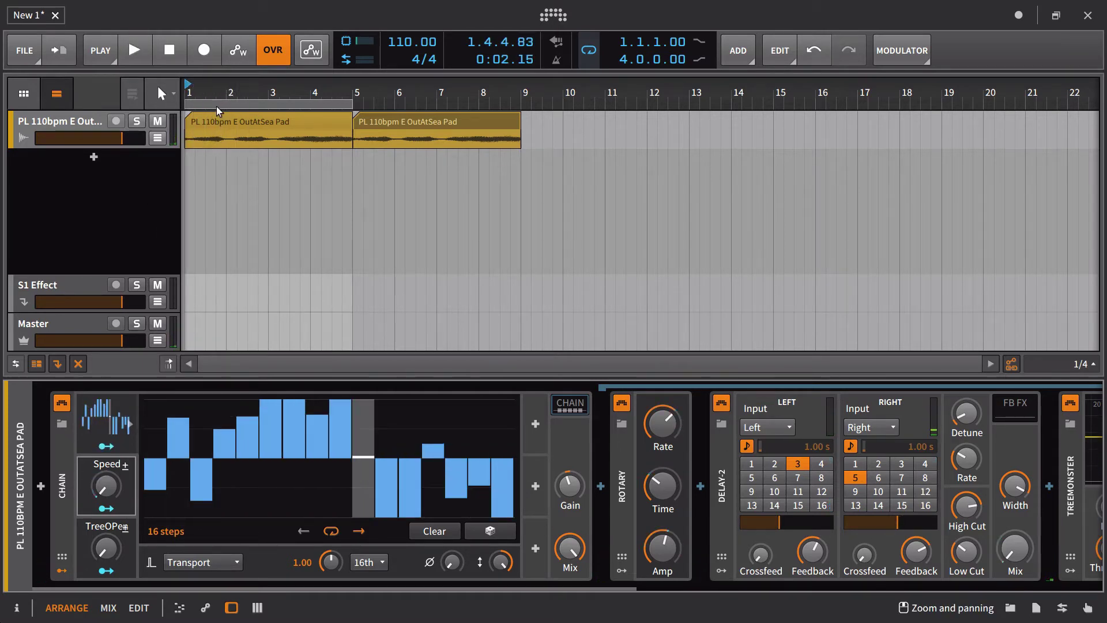
scroll(378, 113, up, 3)
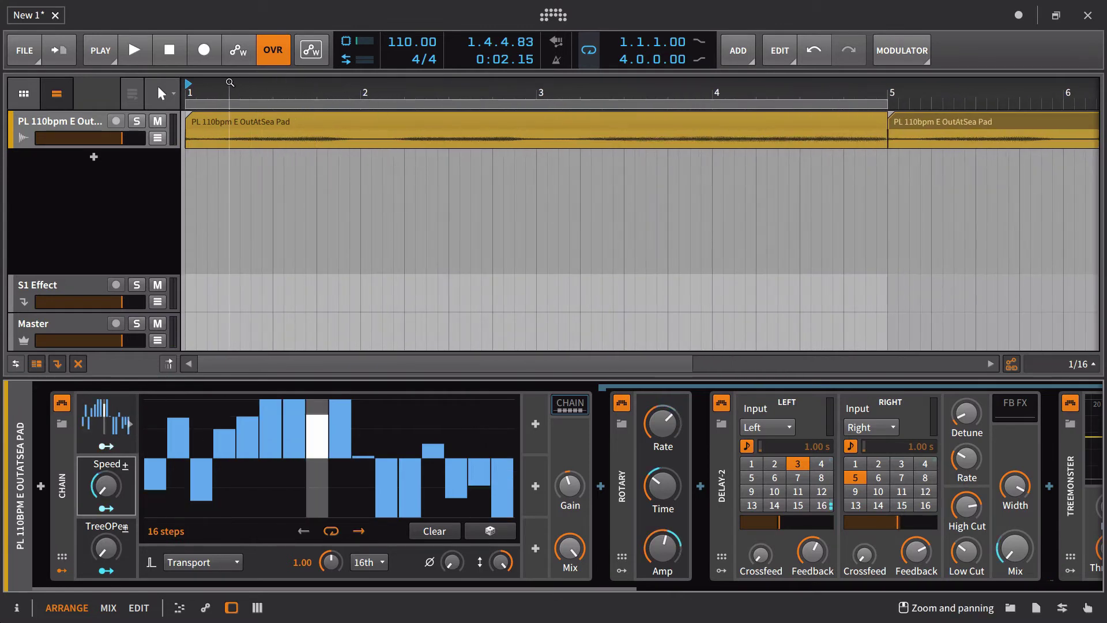
click(258, 83)
scroll(291, 81, down, 3)
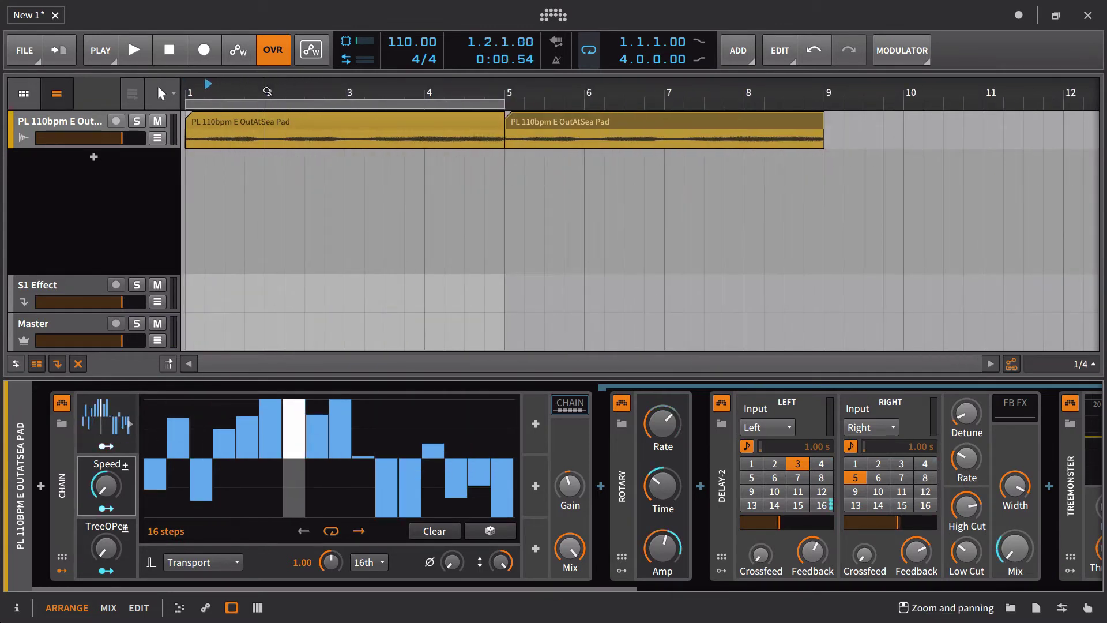
click(267, 82)
key(space)
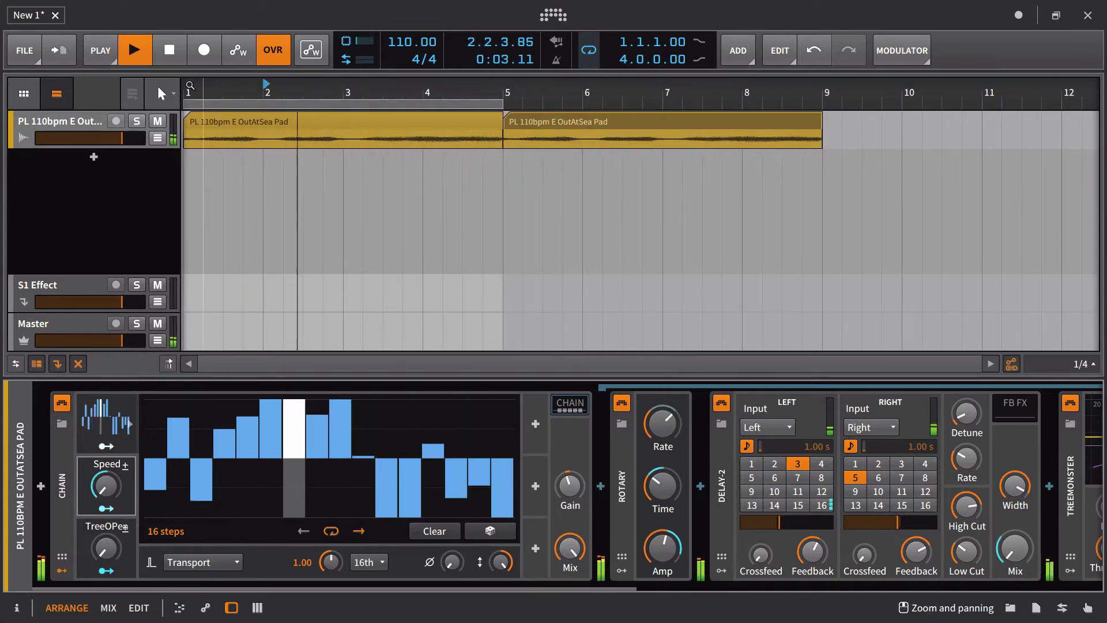
Move the start back to bar 1, stop, then repeatedly restart from around bar 3.
click(187, 82)
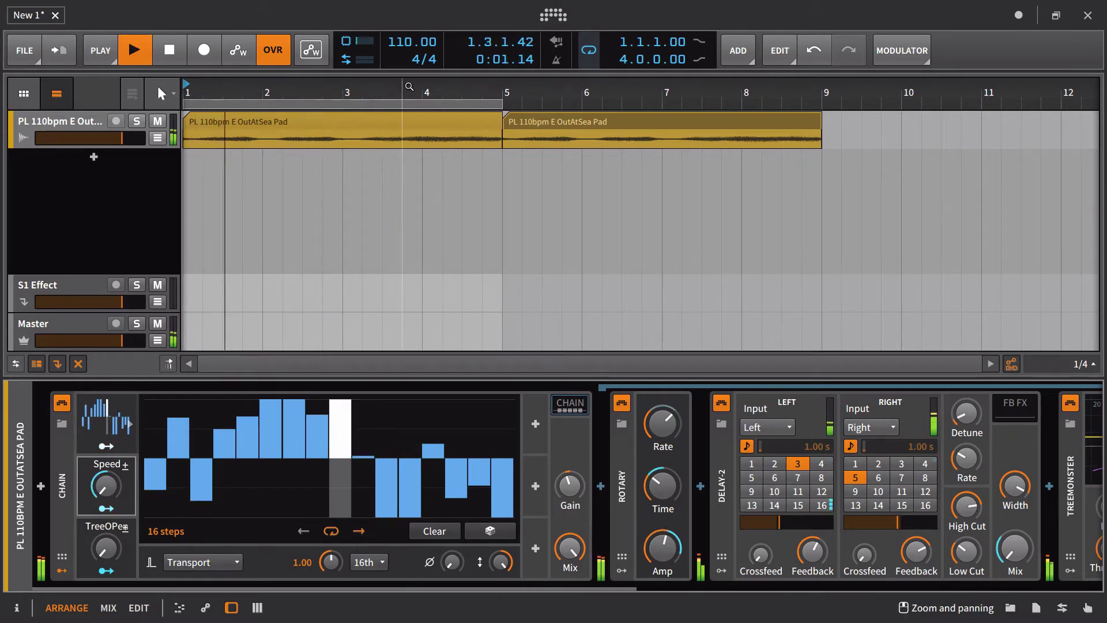
key(space)
click(350, 92)
click(350, 92)
click(349, 93)
click(350, 93)
scroll(303, 156, down, 5)
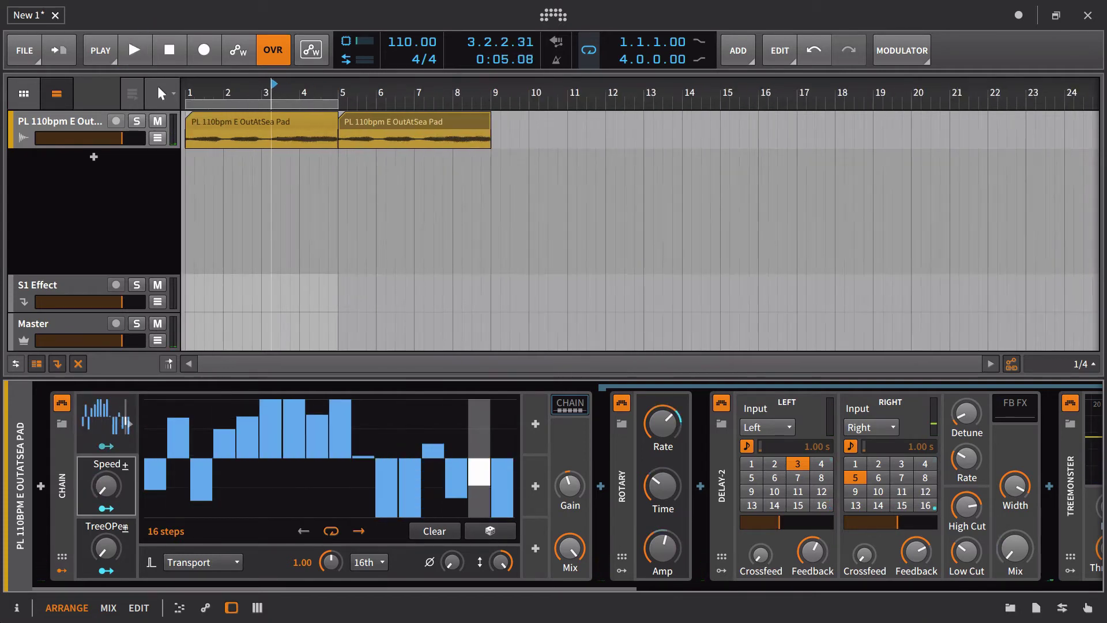
Turn off looping so the steps play forward once, and raise phase modulation to about 9%.
key(space)
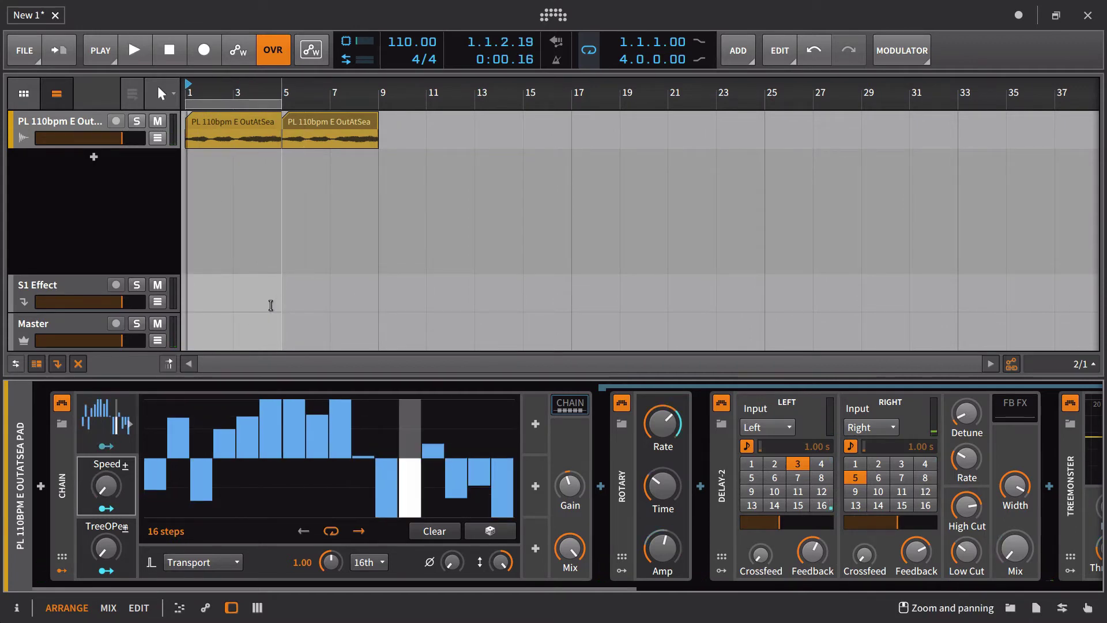
click(332, 531)
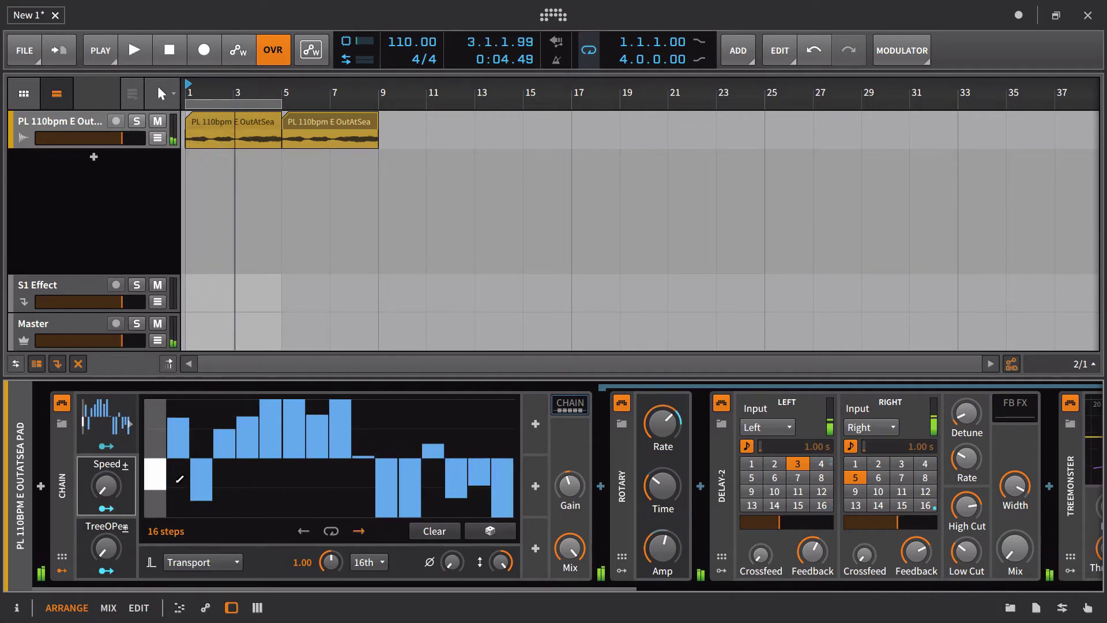
drag(455, 569, 453, 558)
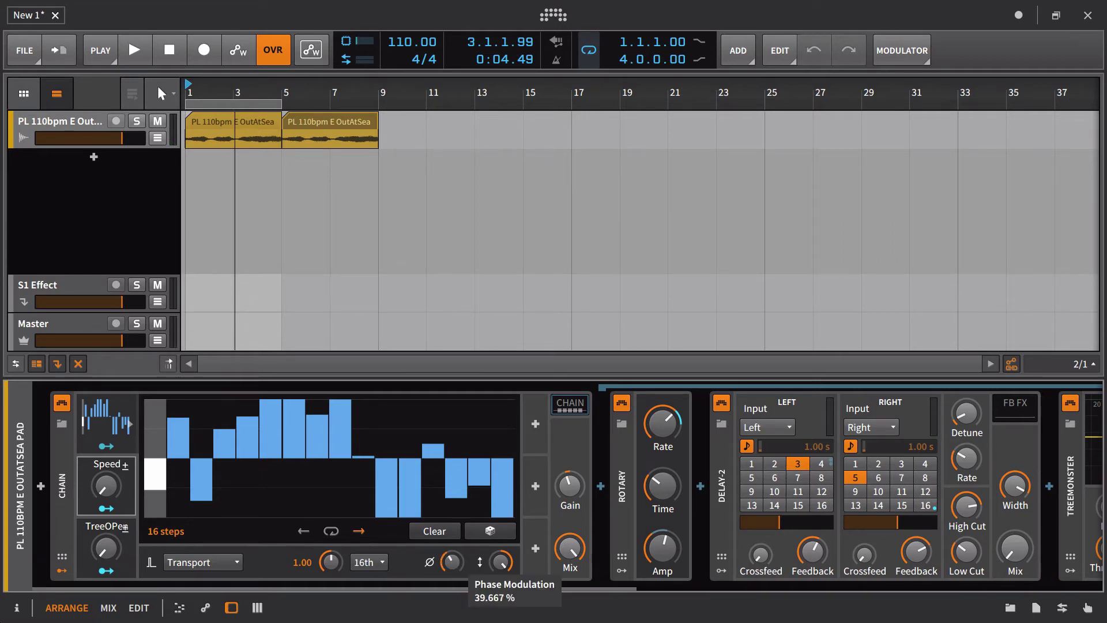
drag(443, 565, 442, 519)
key(space)
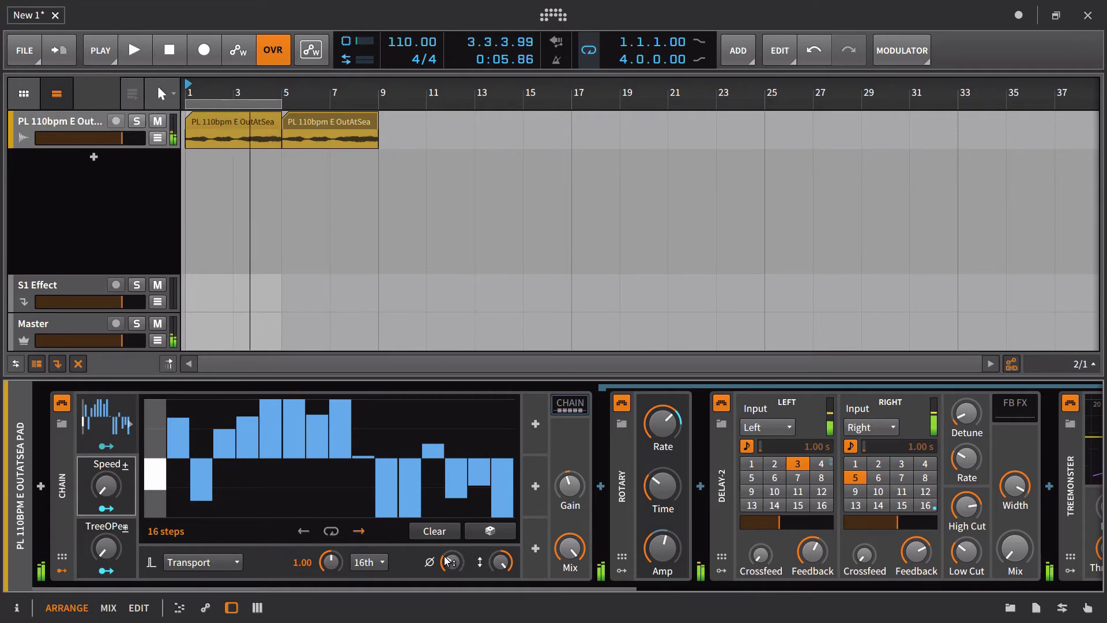
drag(440, 570, 440, 566)
key(space)
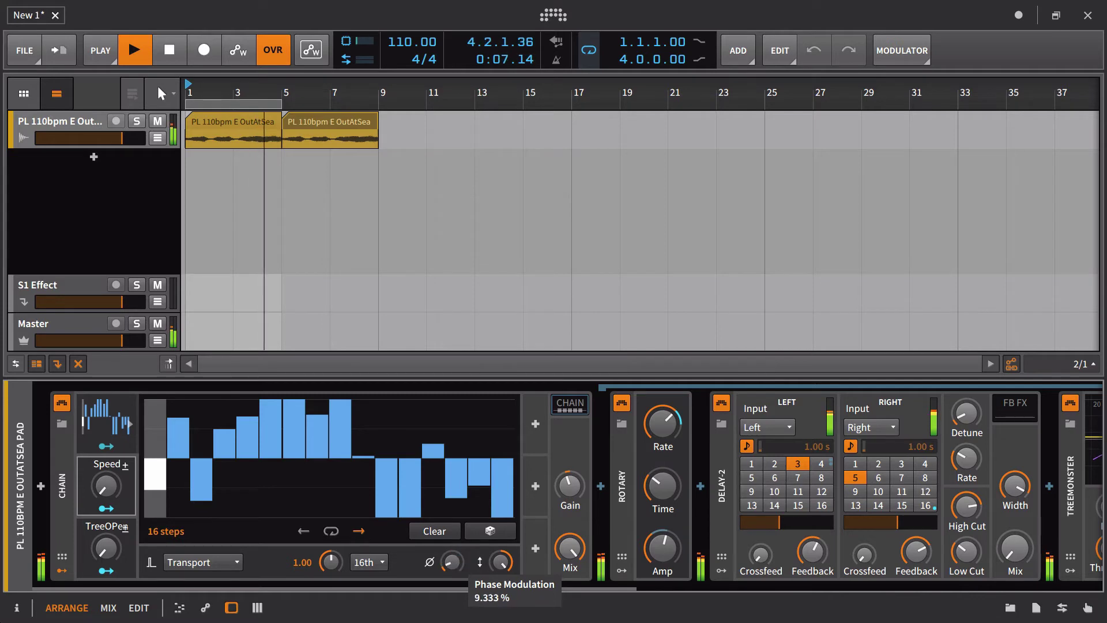
Keep the Steps trigger mode on Transport and set phase modulation to about 16%.
click(179, 562)
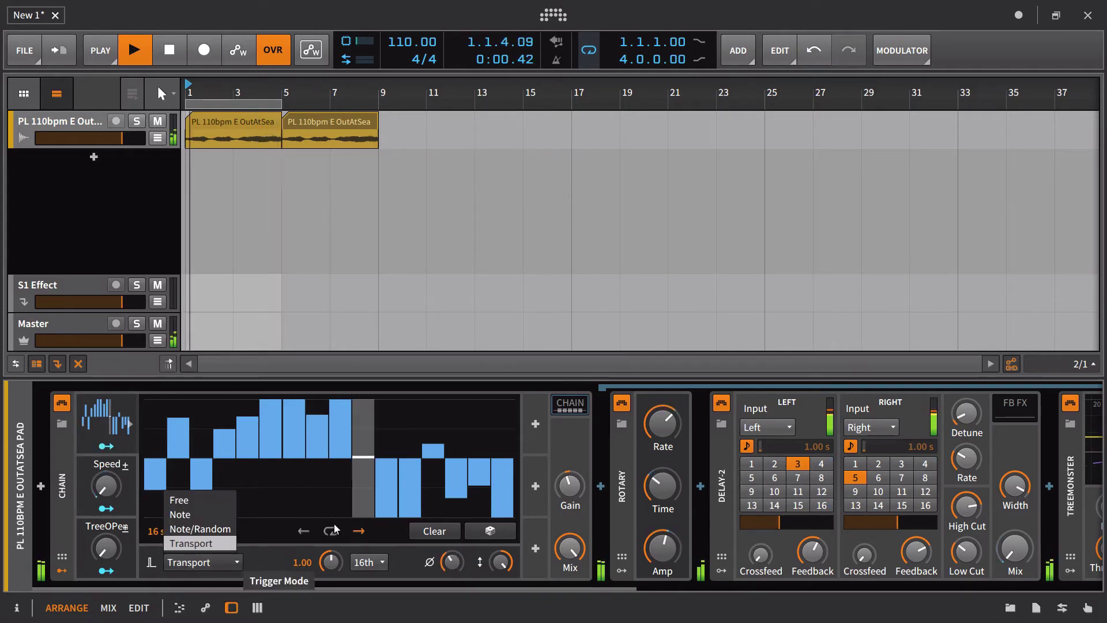
click(194, 538)
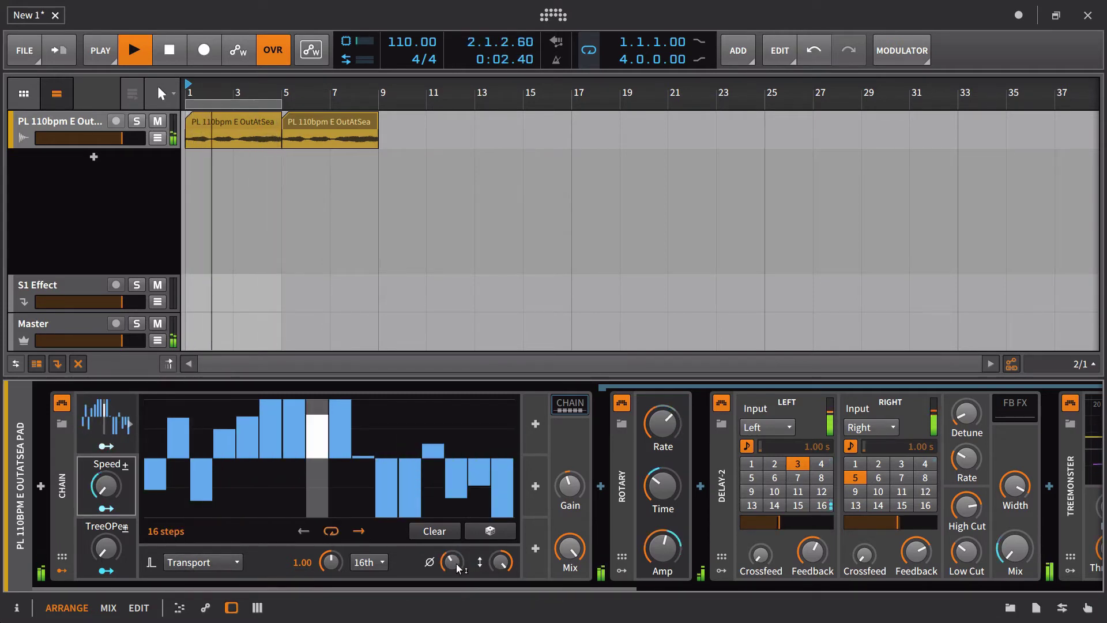
drag(451, 562, 451, 571)
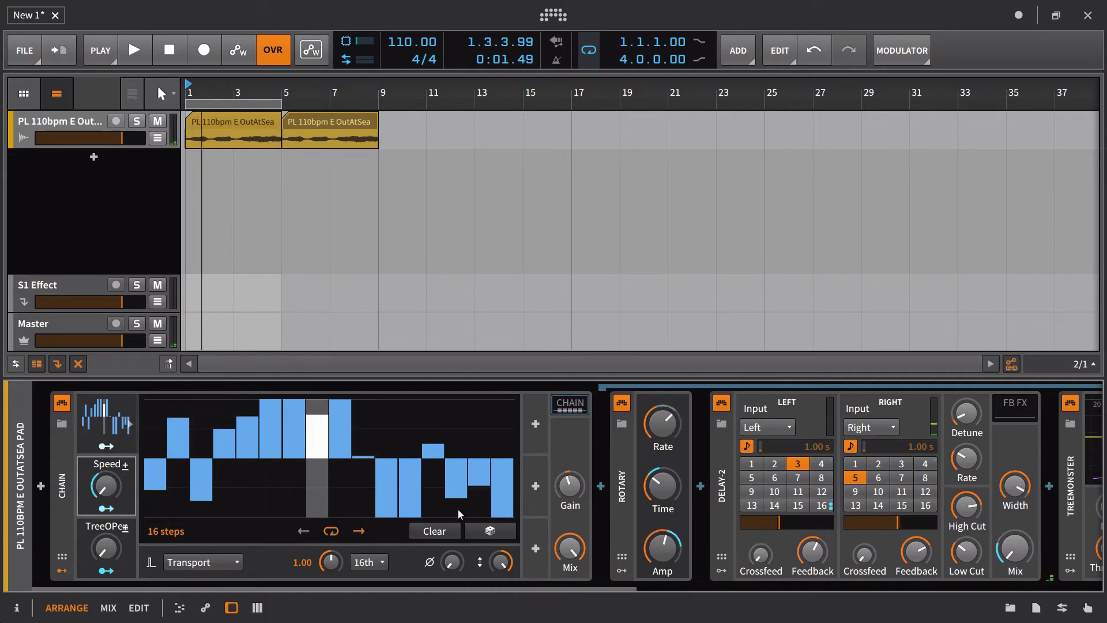
Reset the step rate to 1.00, slow it to 0.52, and start playback.
drag(330, 562, 330, 567)
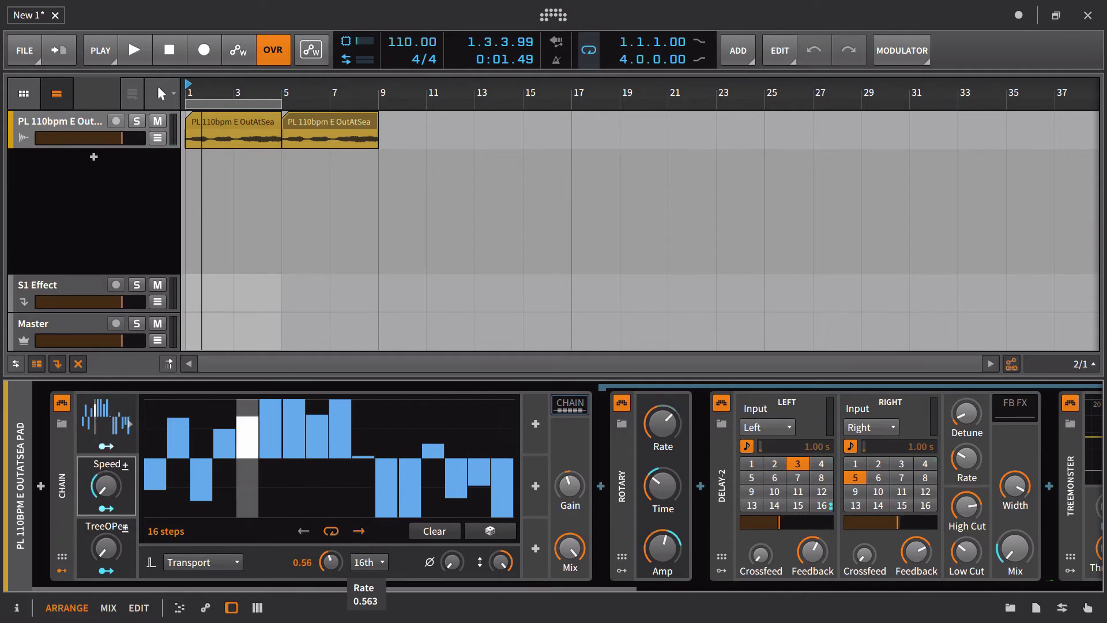
double_click(331, 562)
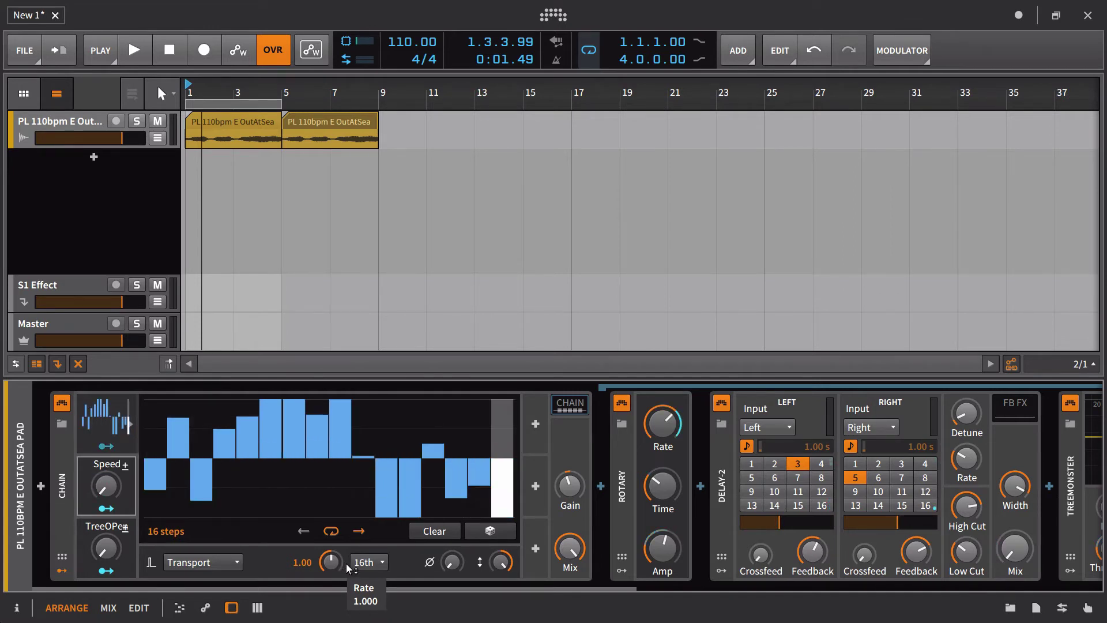
drag(347, 564, 343, 574)
key(space)
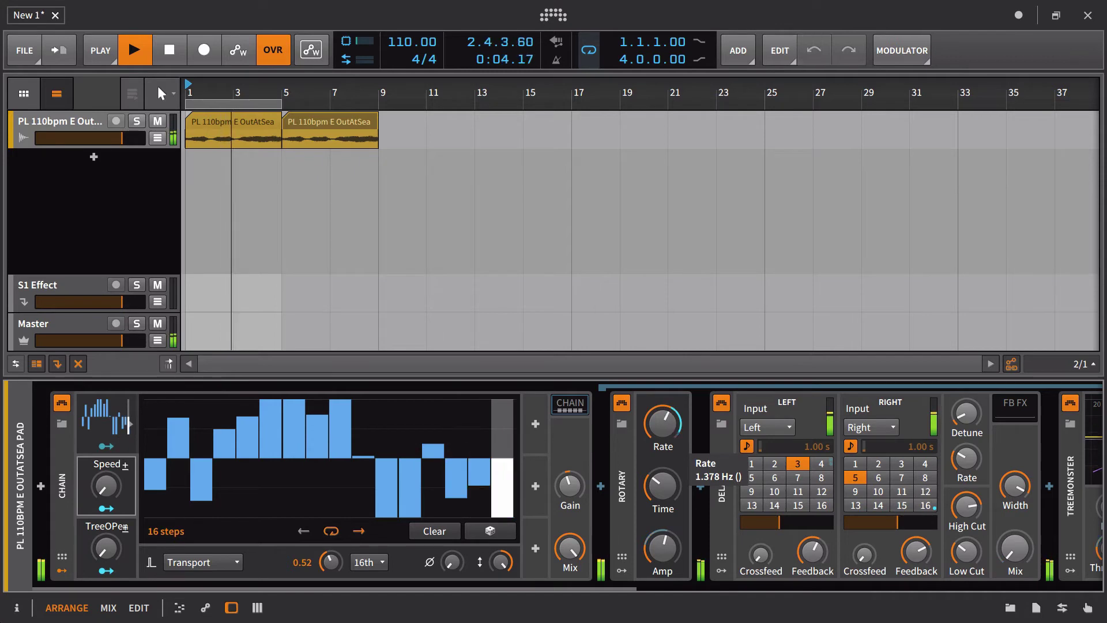
Try full modulation on the TreeOPen macro, then undo it.
mouse_move(105, 548)
mouse_down()
mouse_move(106, 523)
mouse_move(106, 579)
mouse_up()
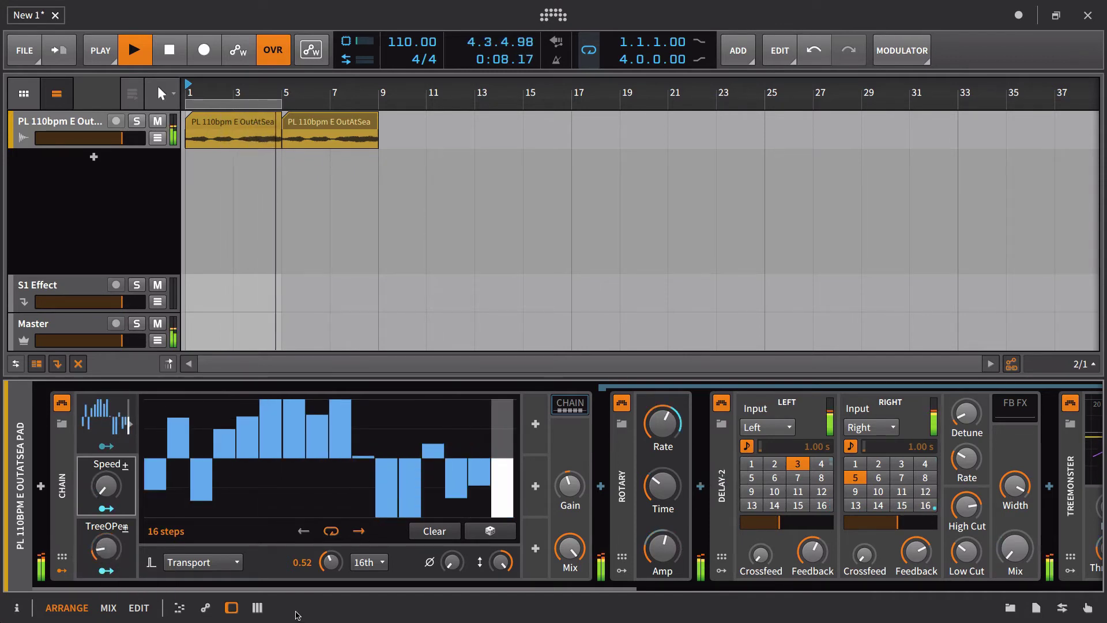
key(ctrl+z)
drag(577, 555, 570, 563)
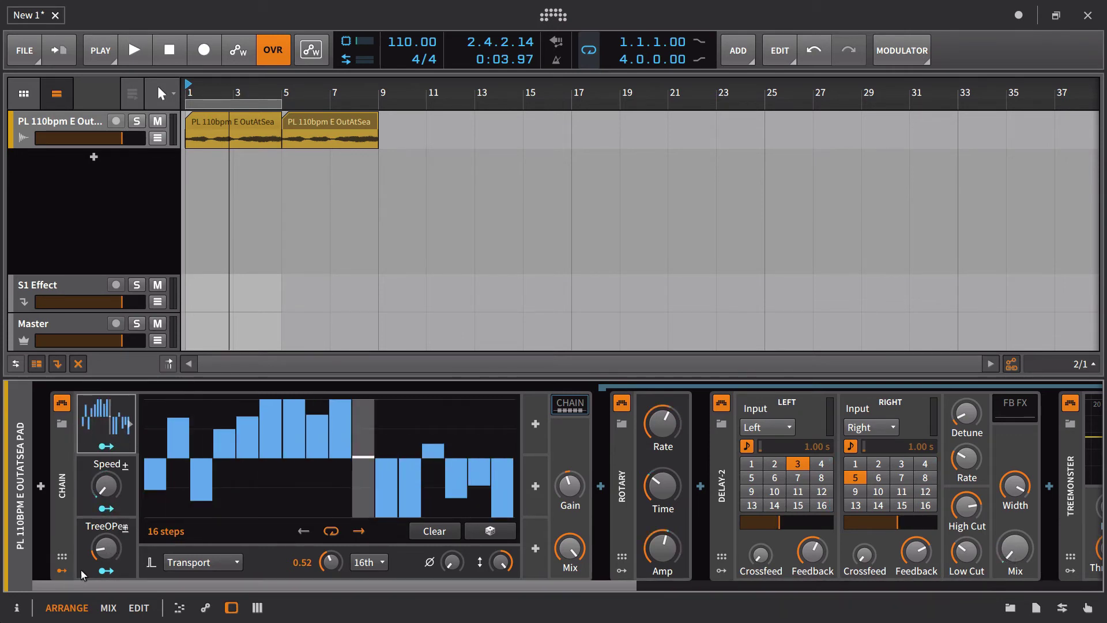
Switch the Steps trigger mode to Note and select the pad audio track.
click(195, 564)
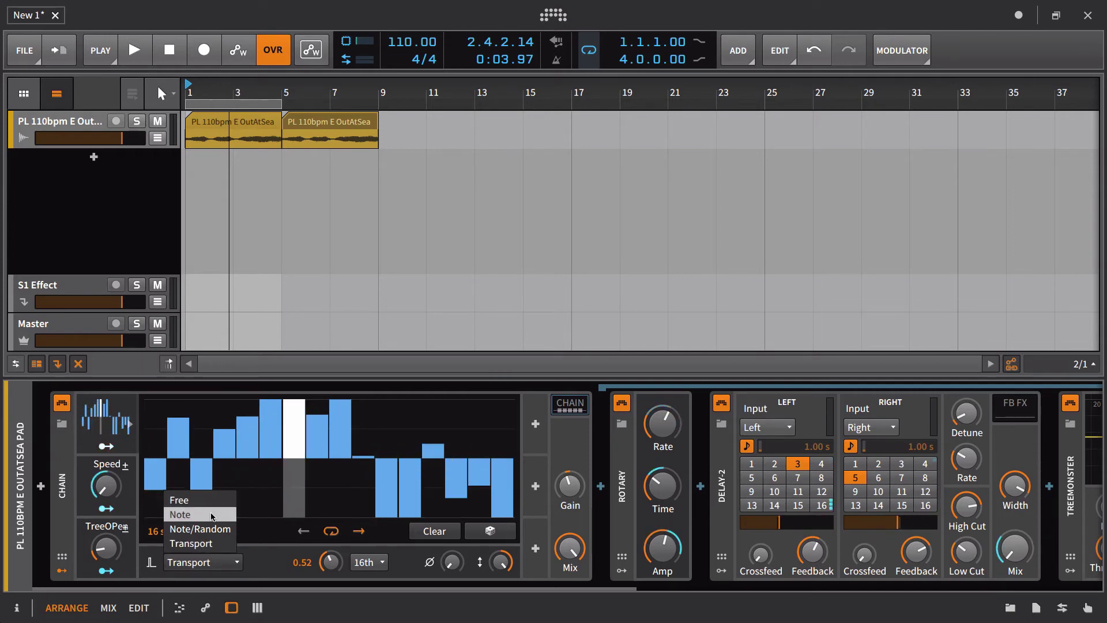
click(211, 516)
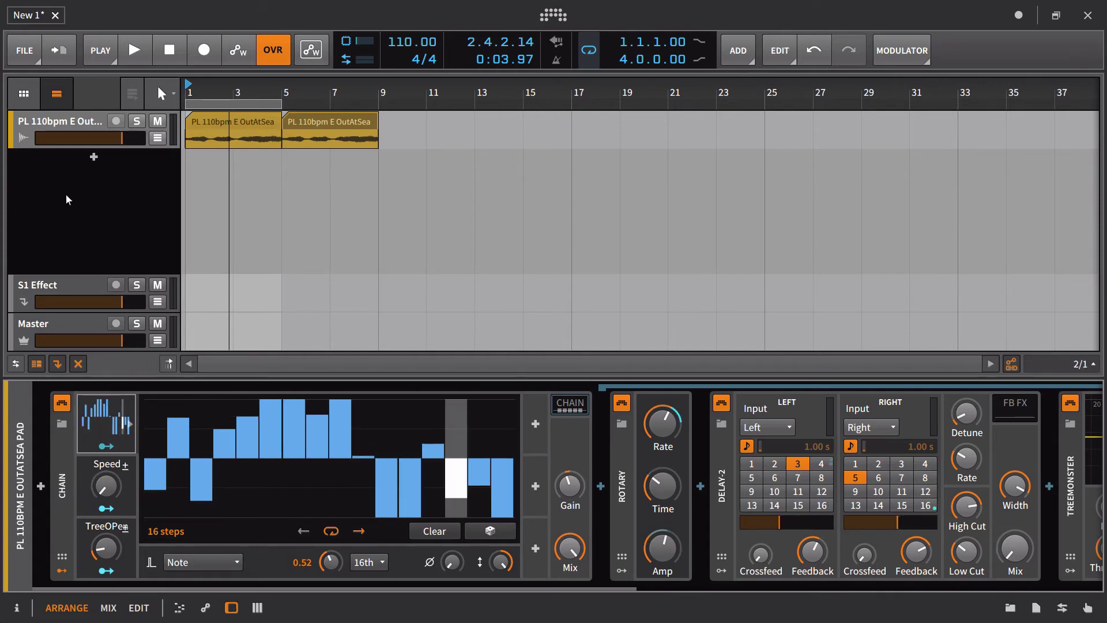
click(64, 128)
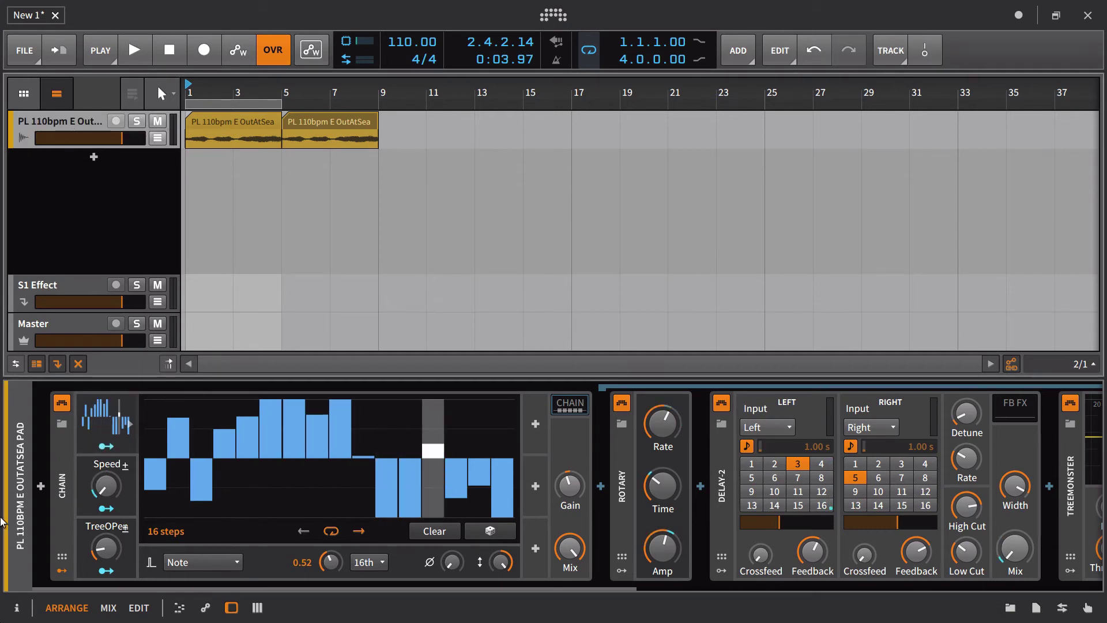
Convert the pad track to a hybrid track with All ins input, and record-arm it.
click(21, 608)
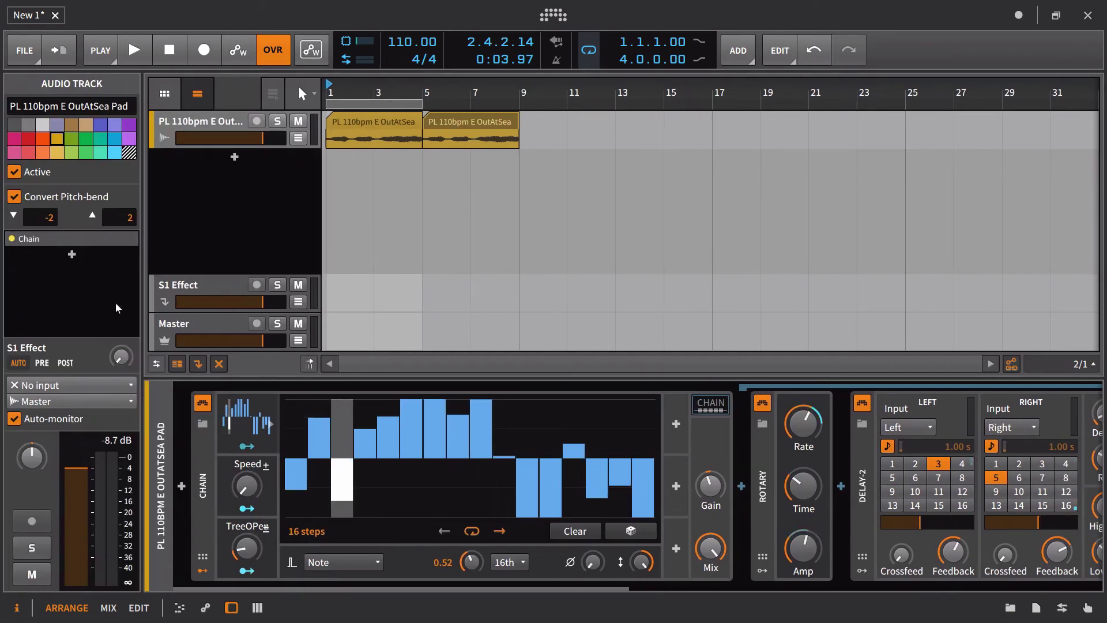
right_click(198, 116)
click(260, 571)
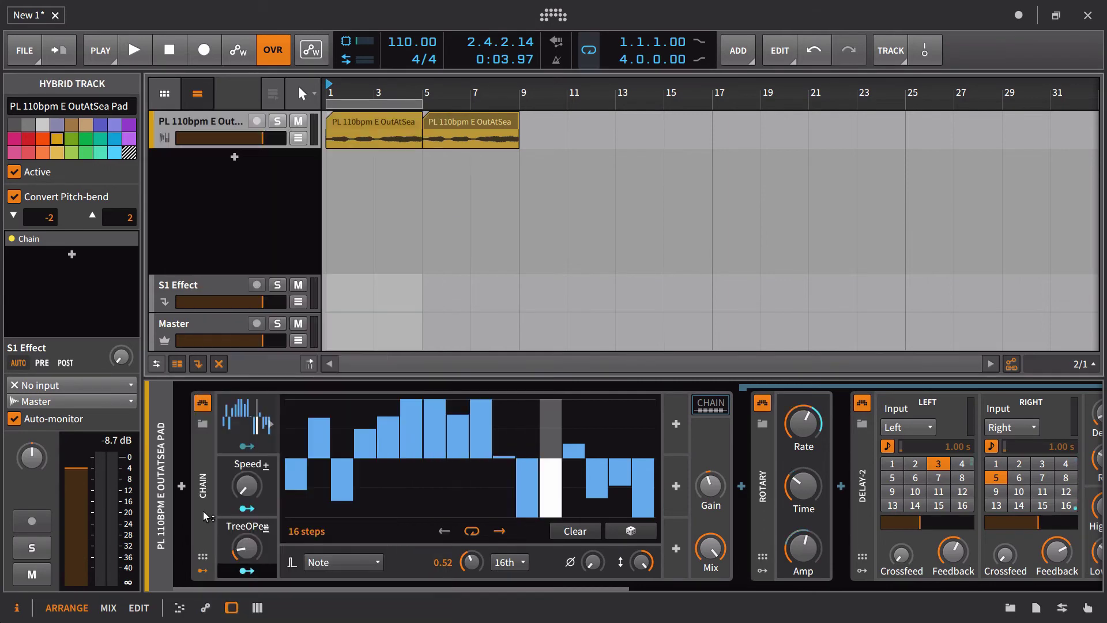
click(39, 385)
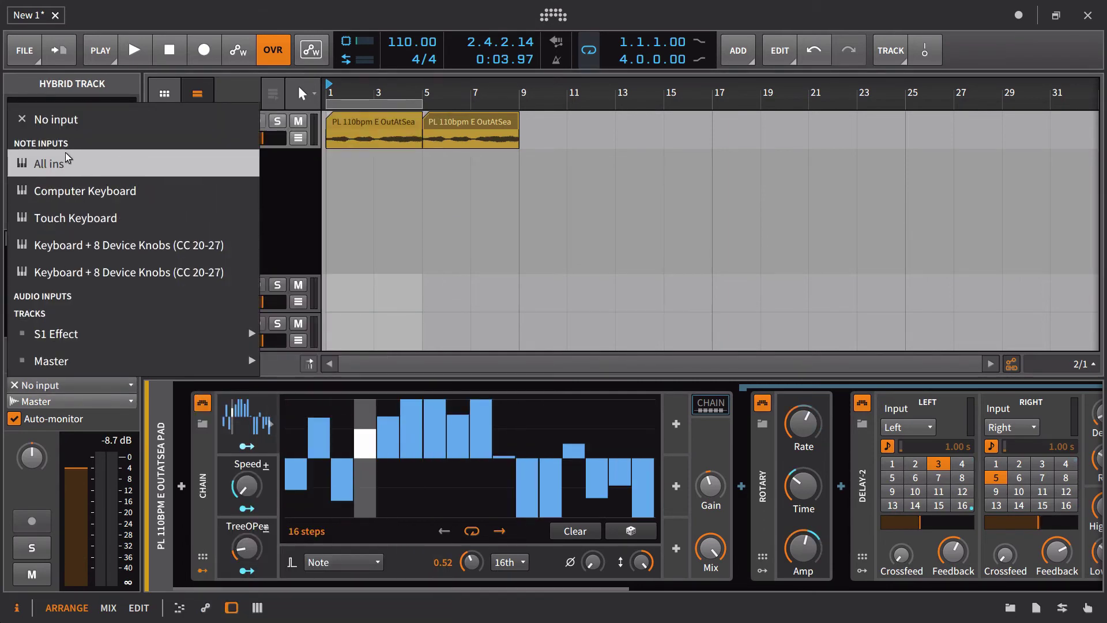
click(52, 163)
click(256, 121)
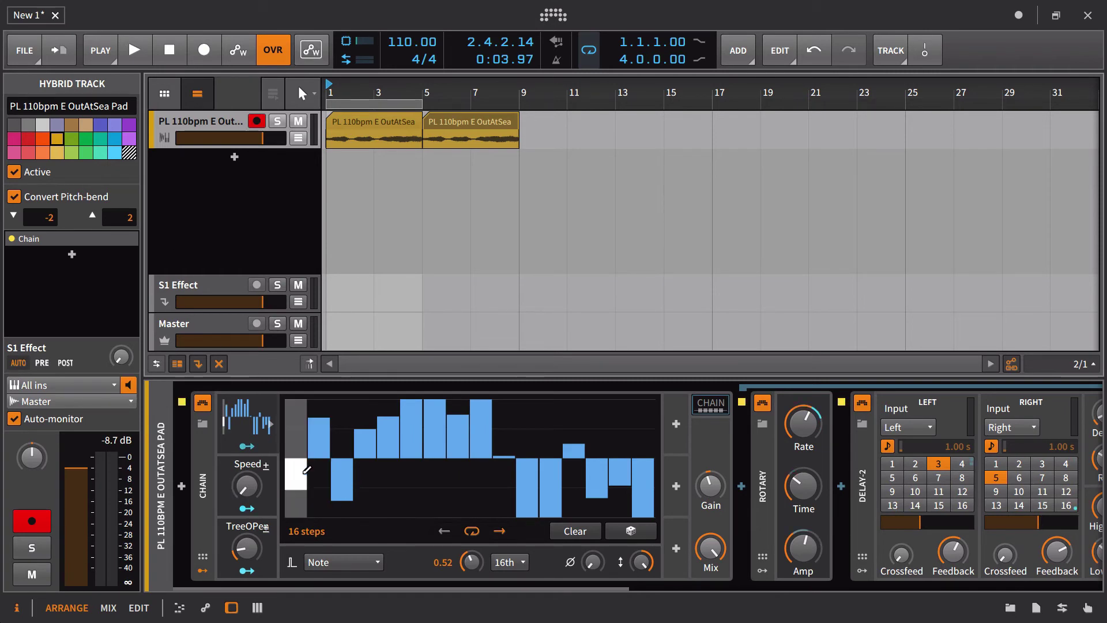
Try the Note/Random and Transport trigger modes, then settle on Note.
click(342, 562)
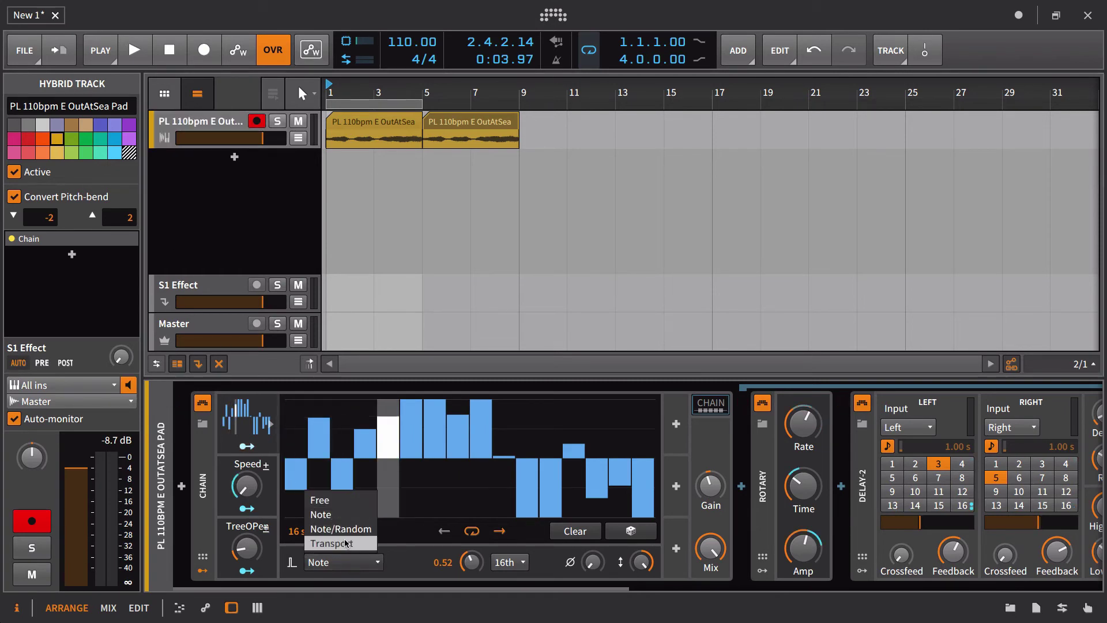
click(346, 528)
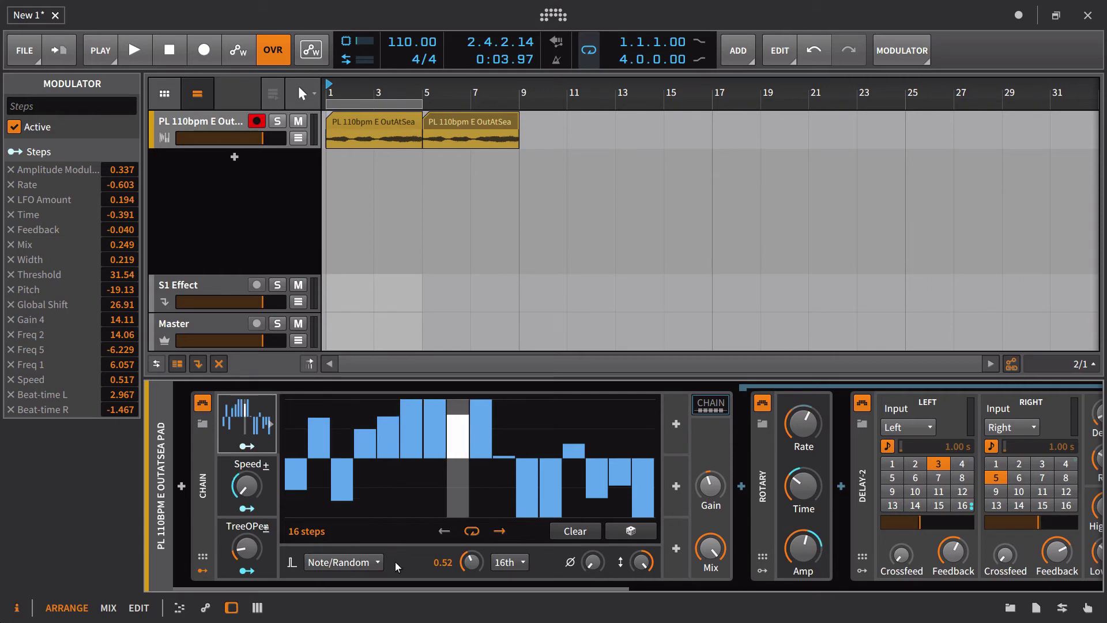
click(372, 563)
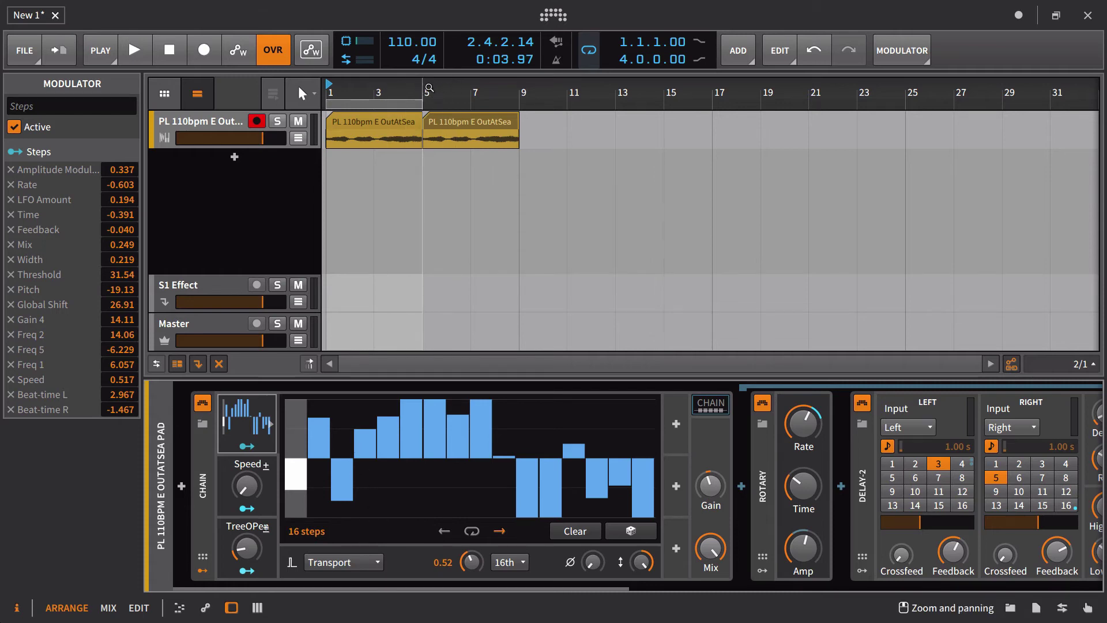
click(378, 562)
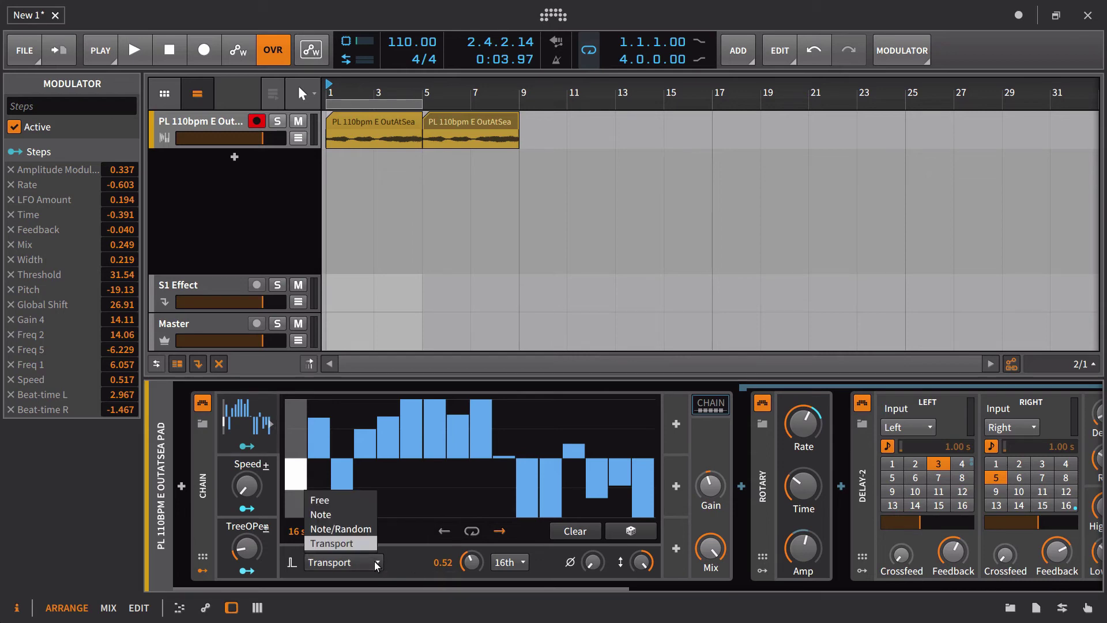
click(372, 516)
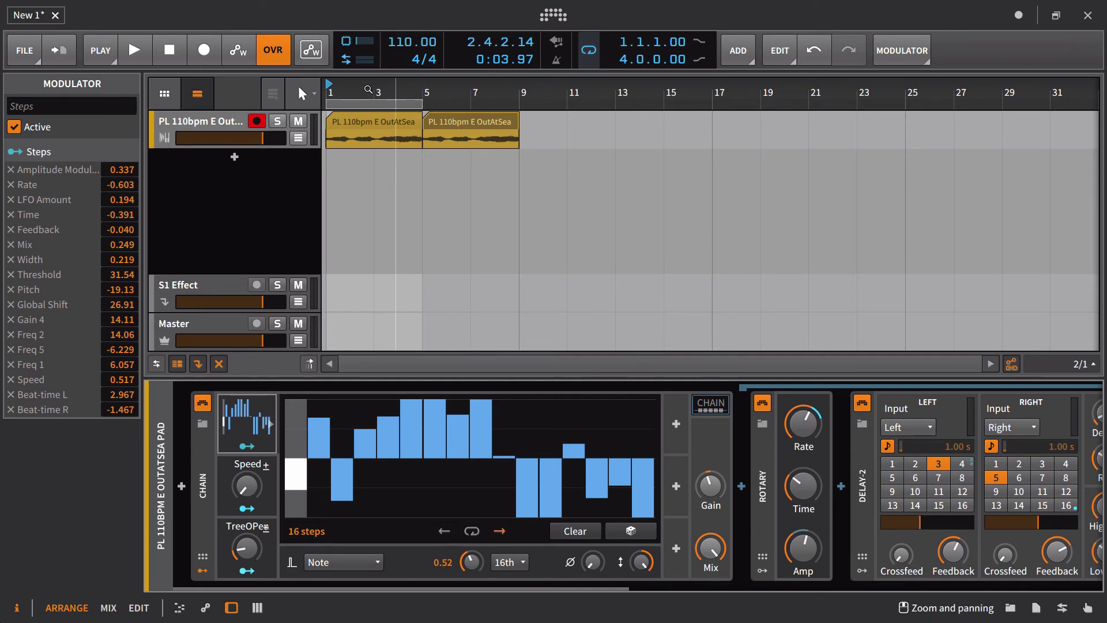
During playback, re-randomize the steps, set rate to 1.00, and choose Note/Random triggering.
key(space)
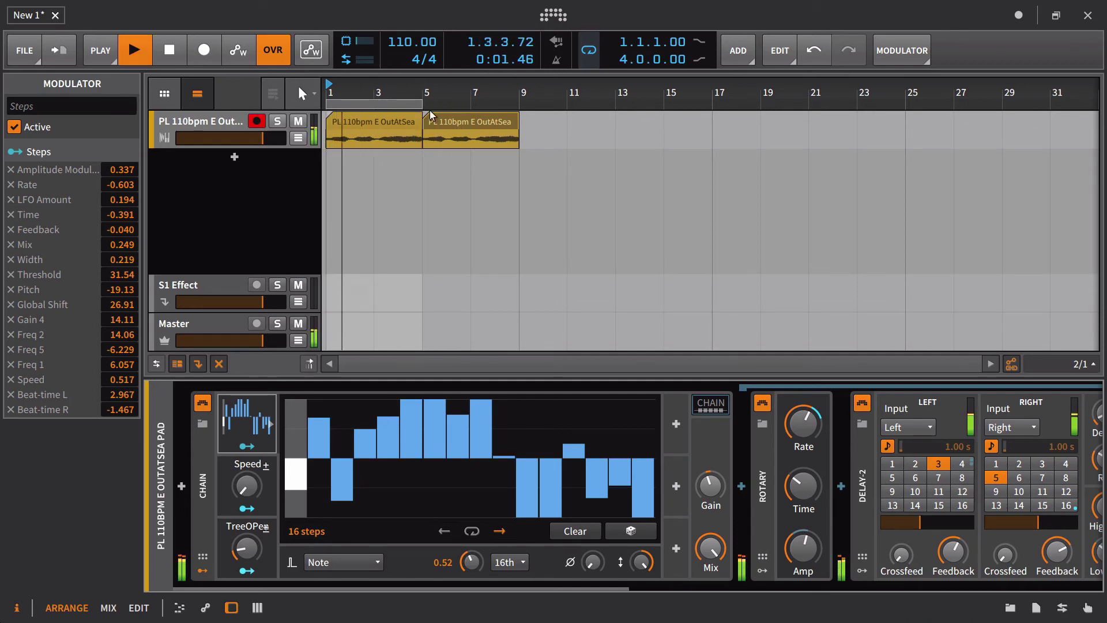
click(638, 531)
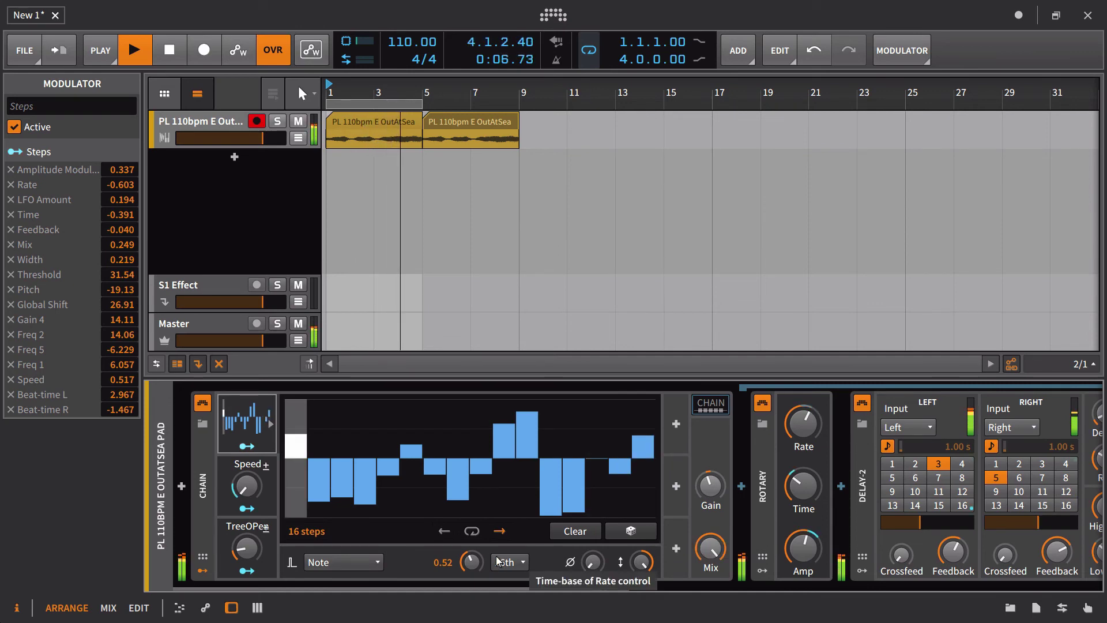
double_click(471, 562)
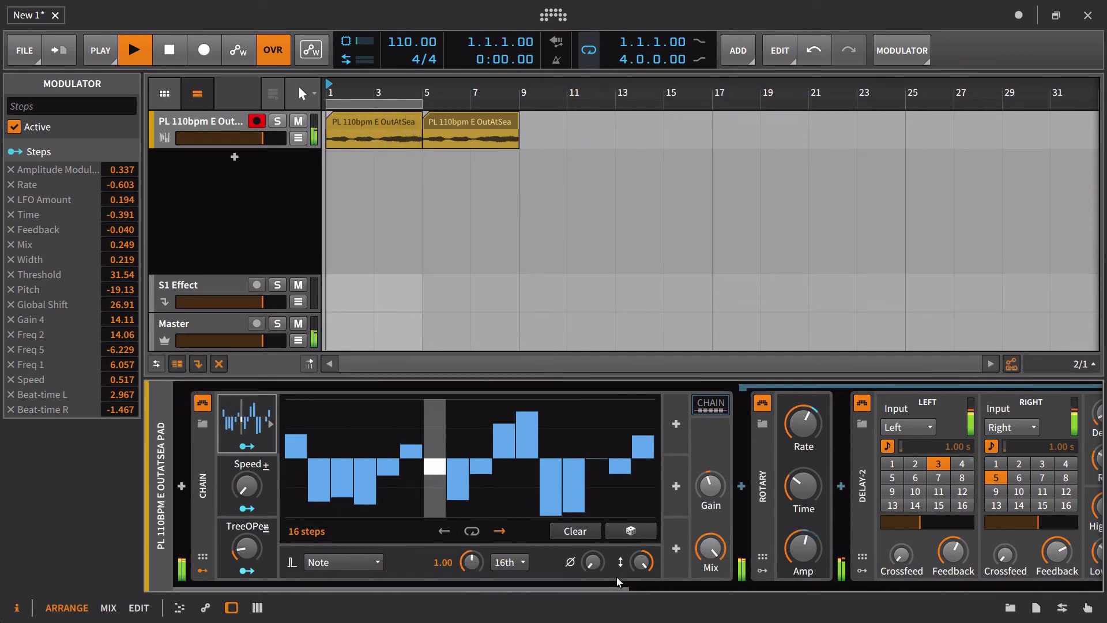
click(642, 531)
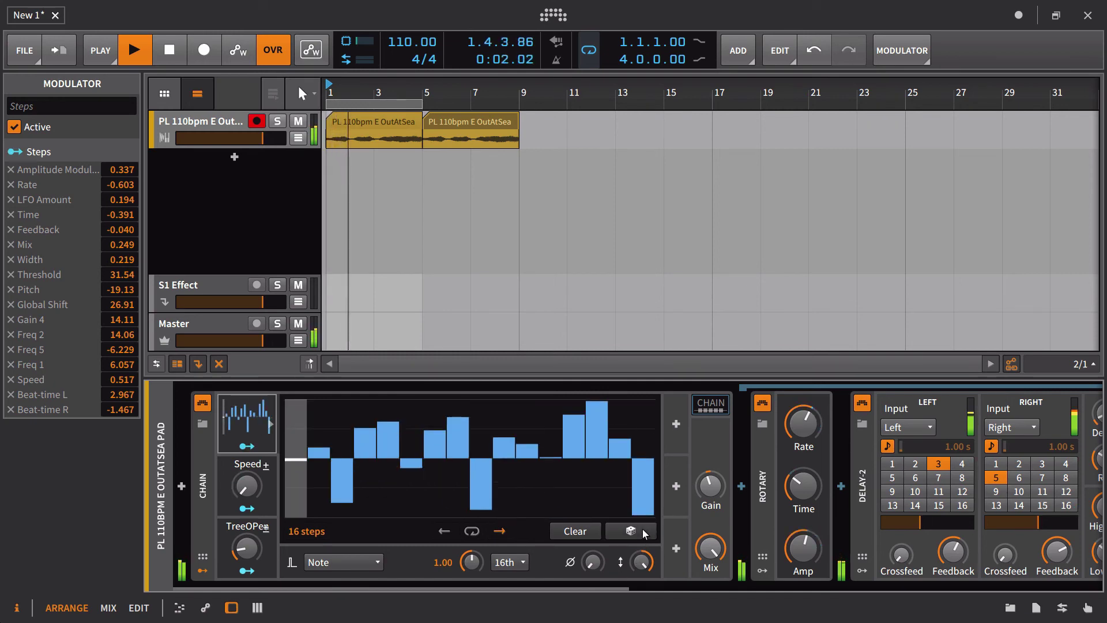
click(642, 532)
click(643, 532)
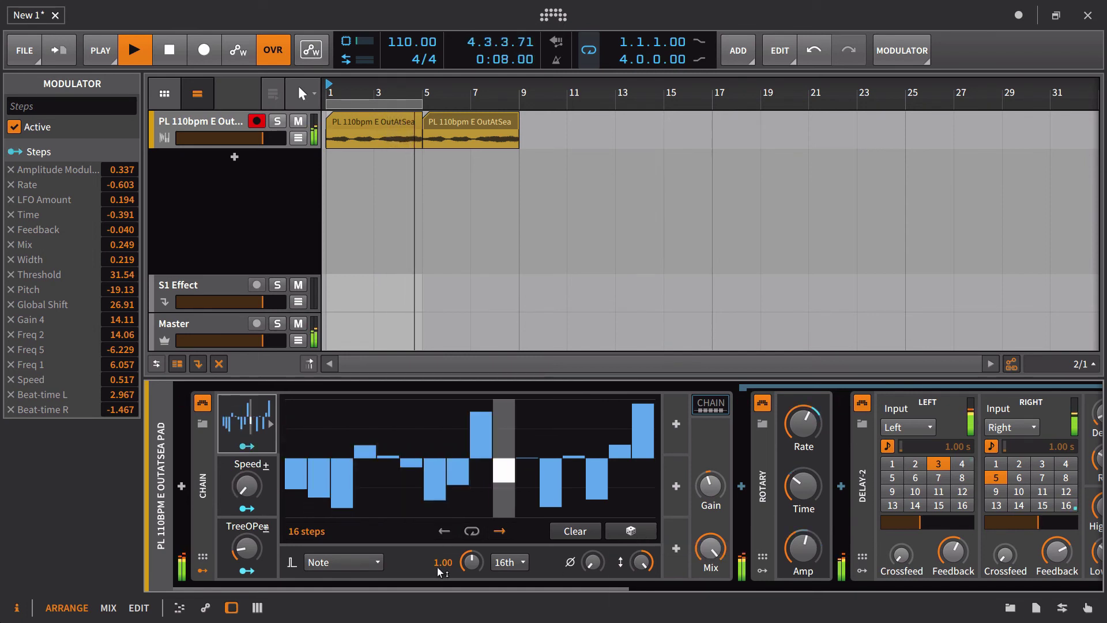
click(343, 562)
click(370, 536)
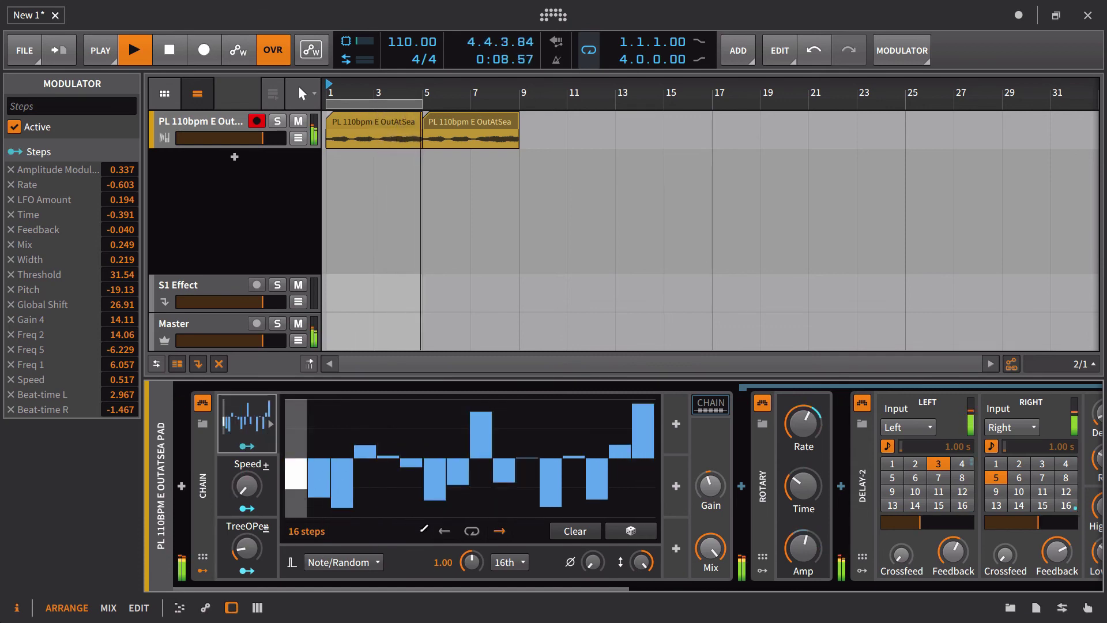
Set the Steps playback direction to reverse and stop playback.
click(444, 530)
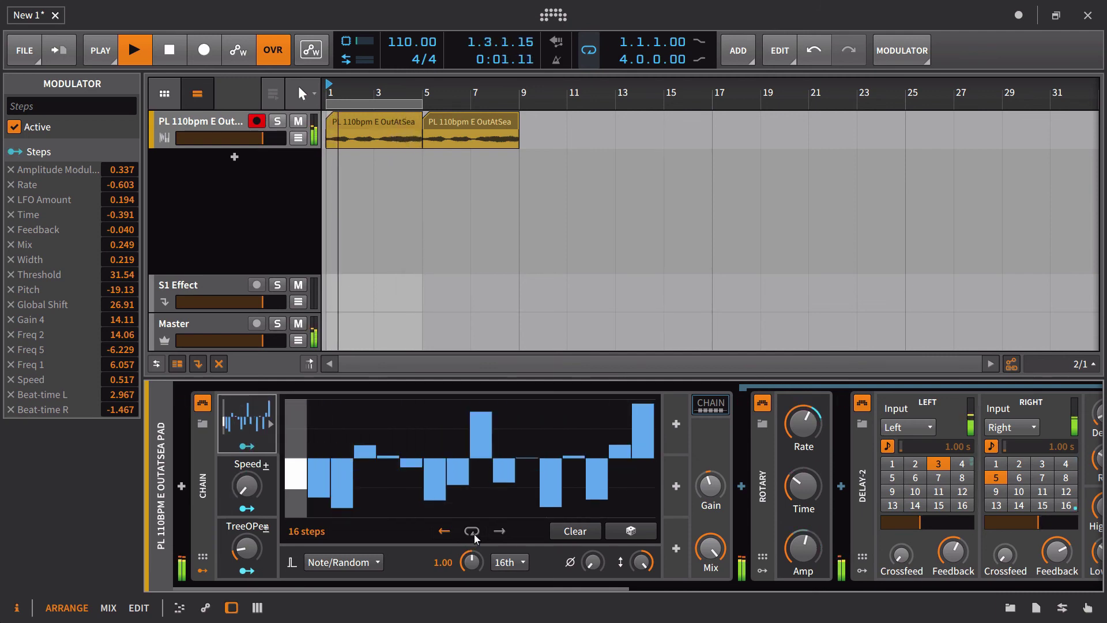
key(space)
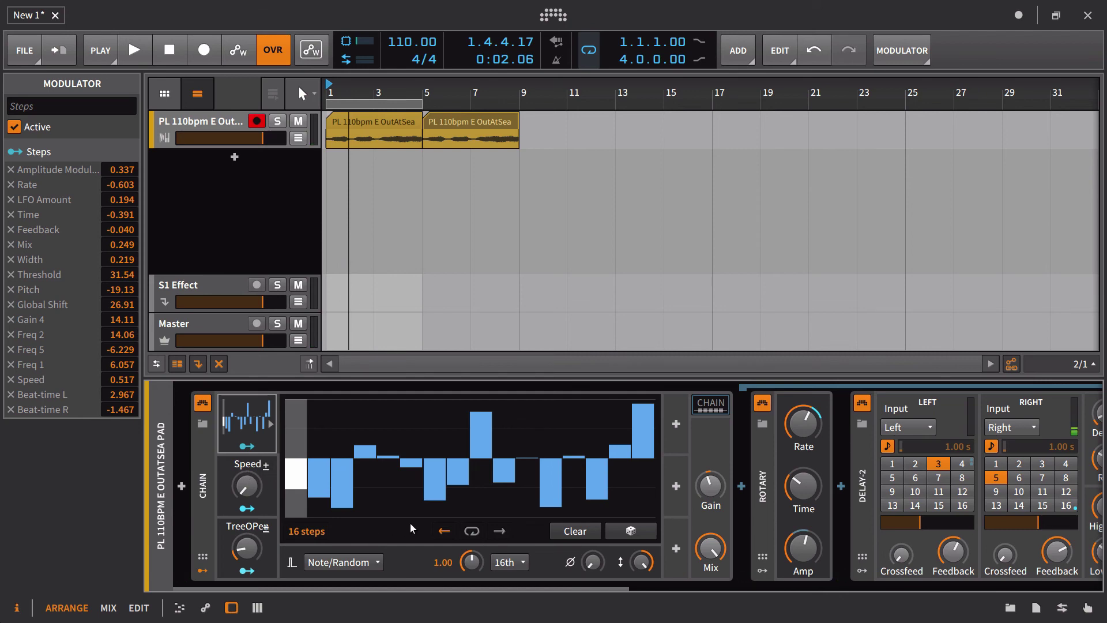
scroll(695, 493, down, 3)
scroll(695, 493, down, 2)
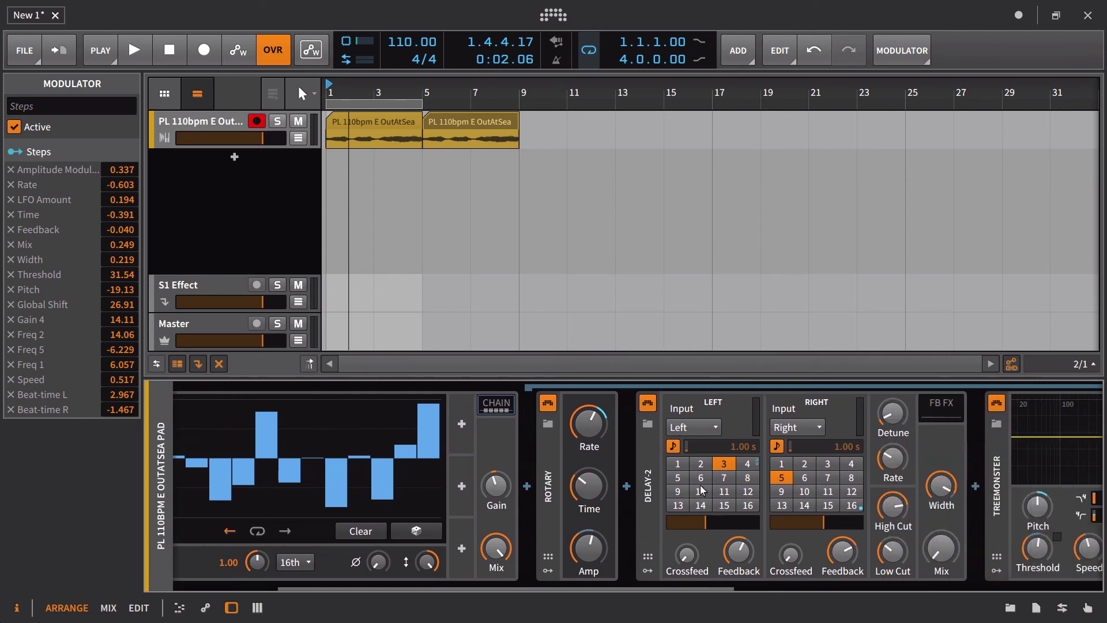
scroll(863, 512, down, 4)
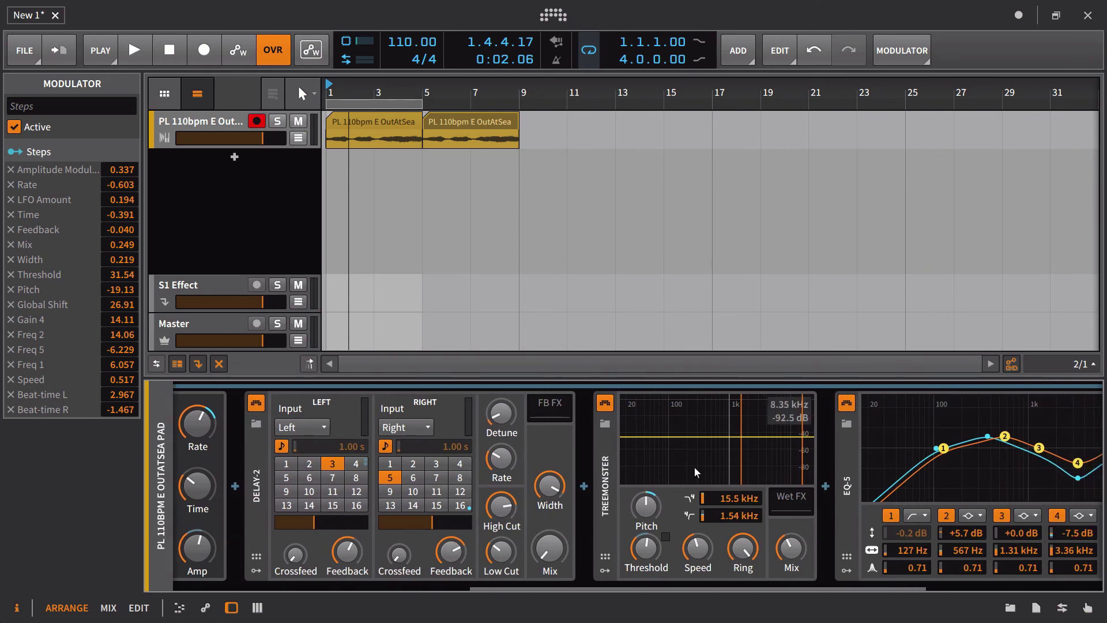
scroll(475, 456, up, 2)
scroll(319, 447, up, 5)
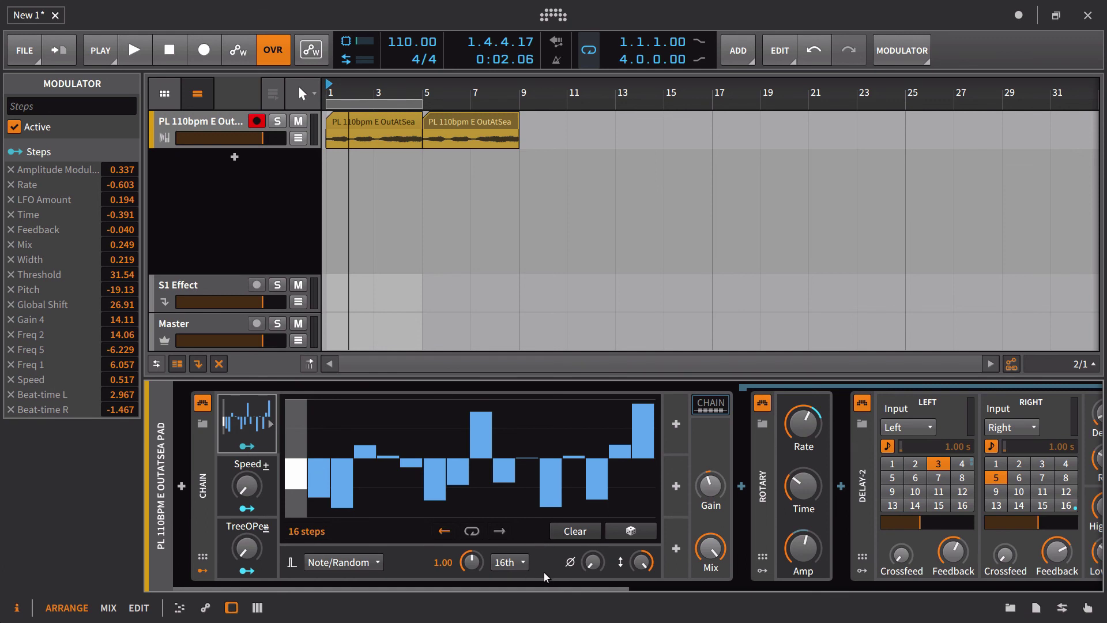
click(345, 561)
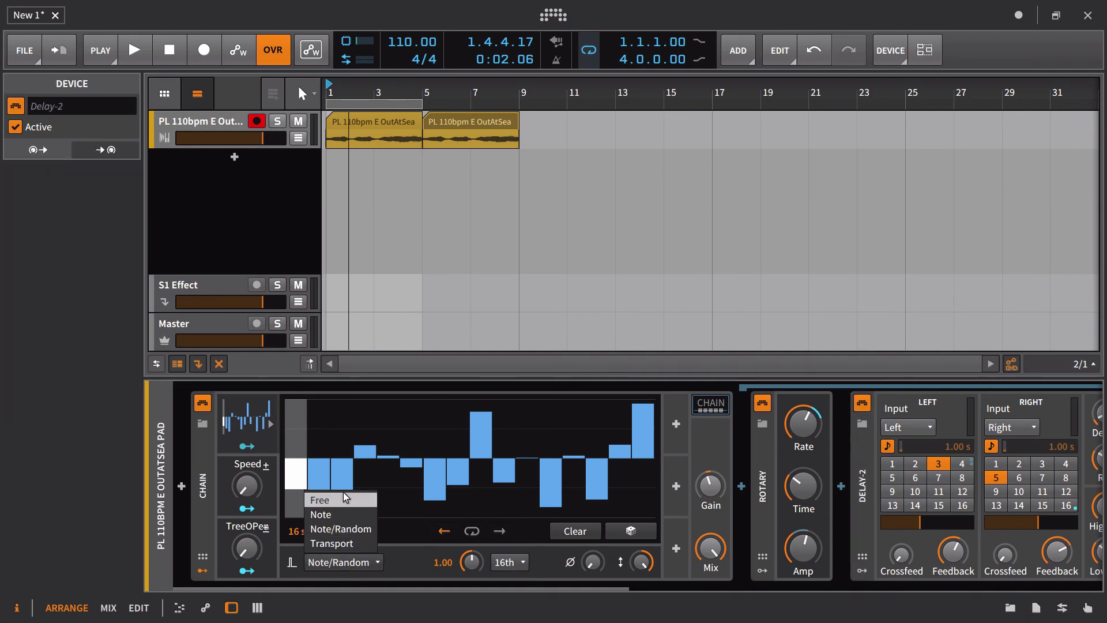
click(356, 580)
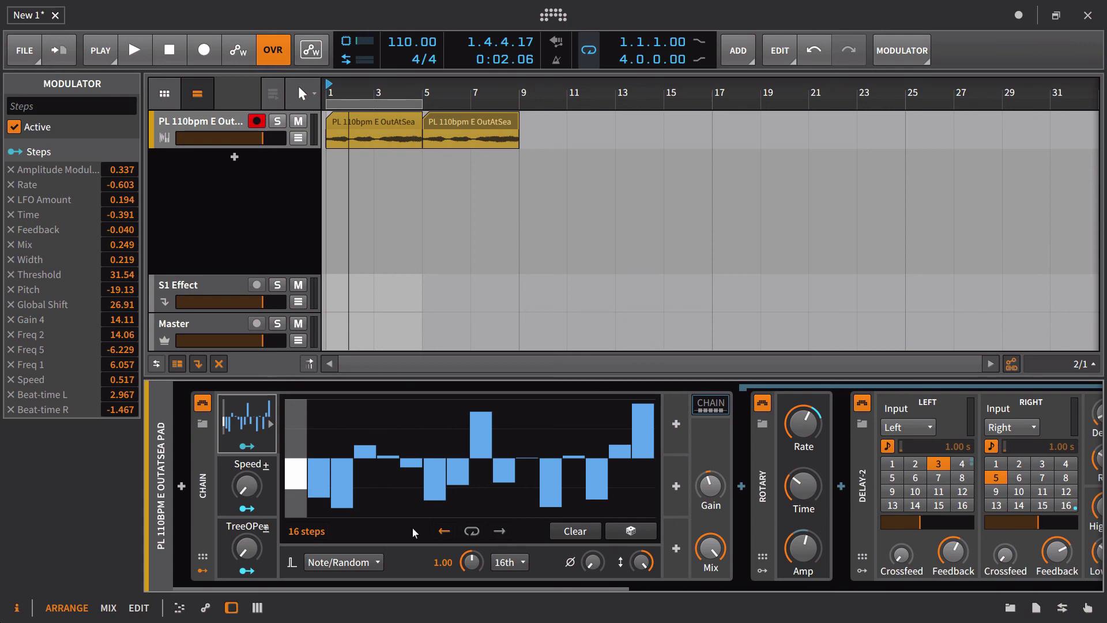
Dismiss the Delay-2 options menu and draw step 4 up to a tall positive value.
right_click(630, 537)
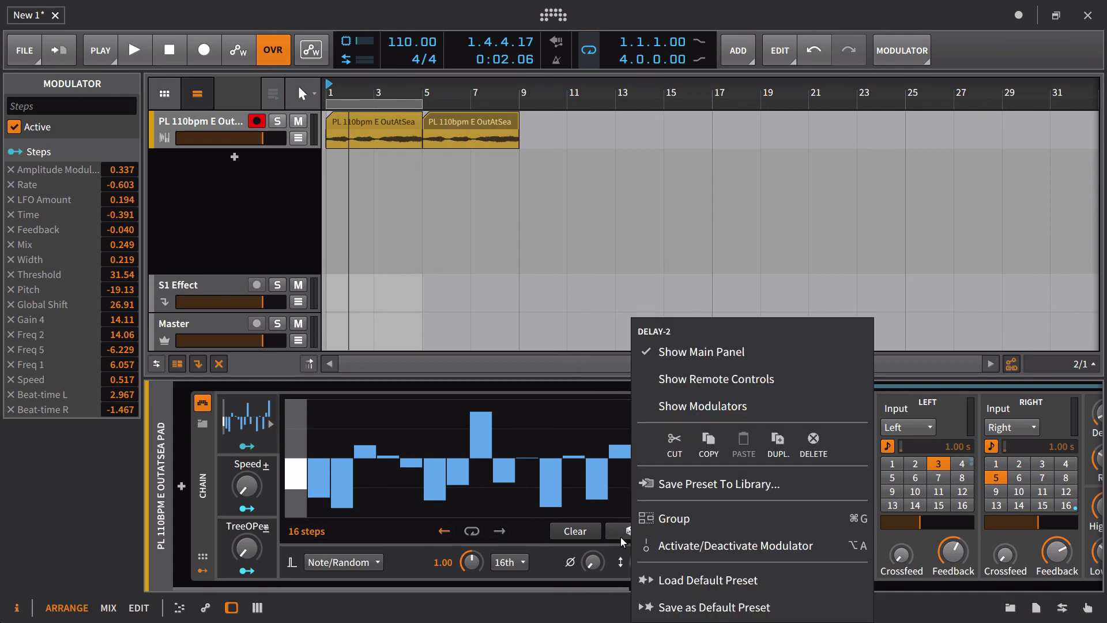
right_click(601, 541)
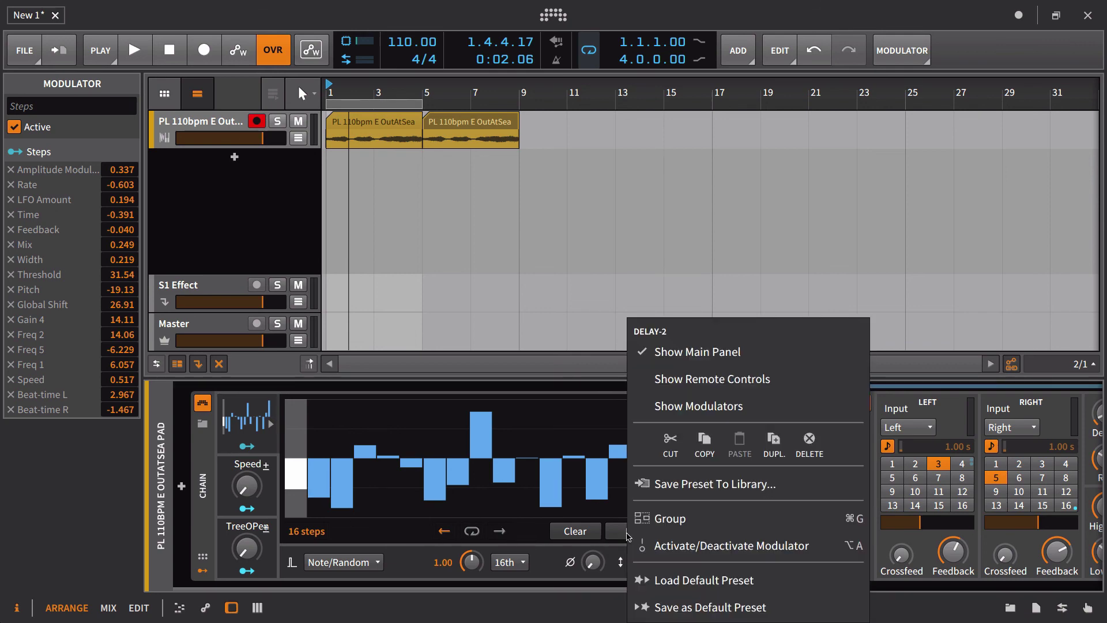
right_click(596, 536)
click(597, 536)
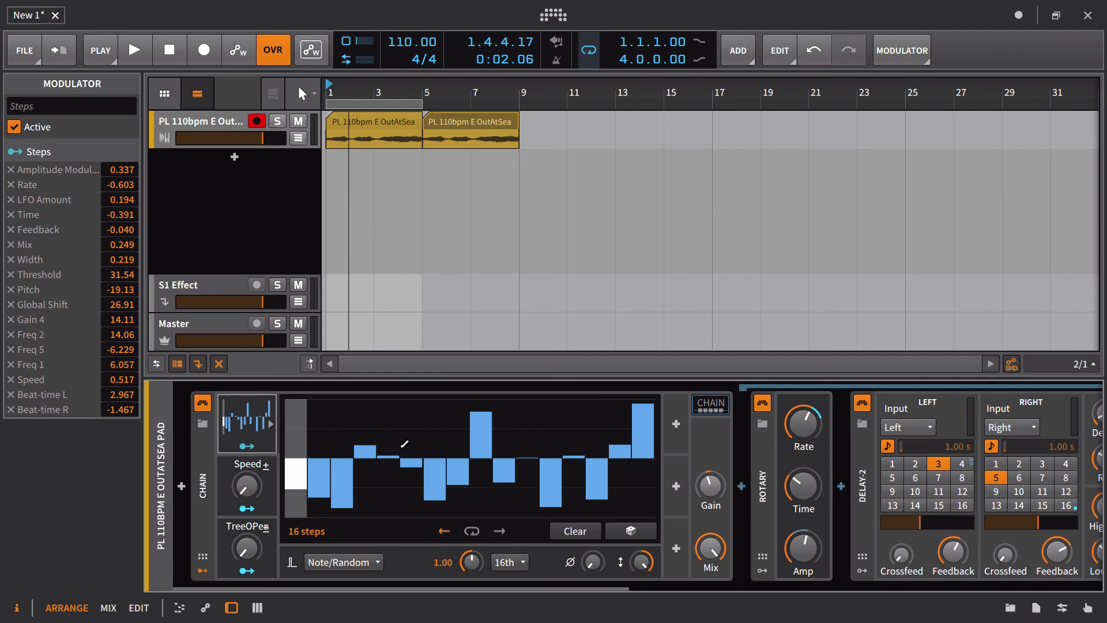
drag(372, 430, 377, 405)
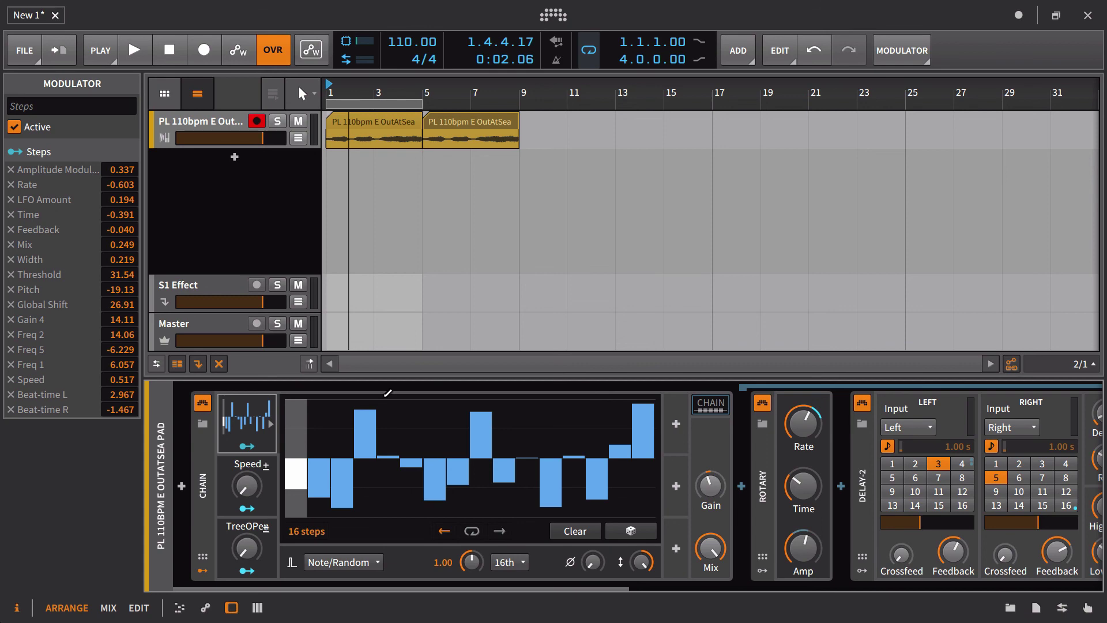